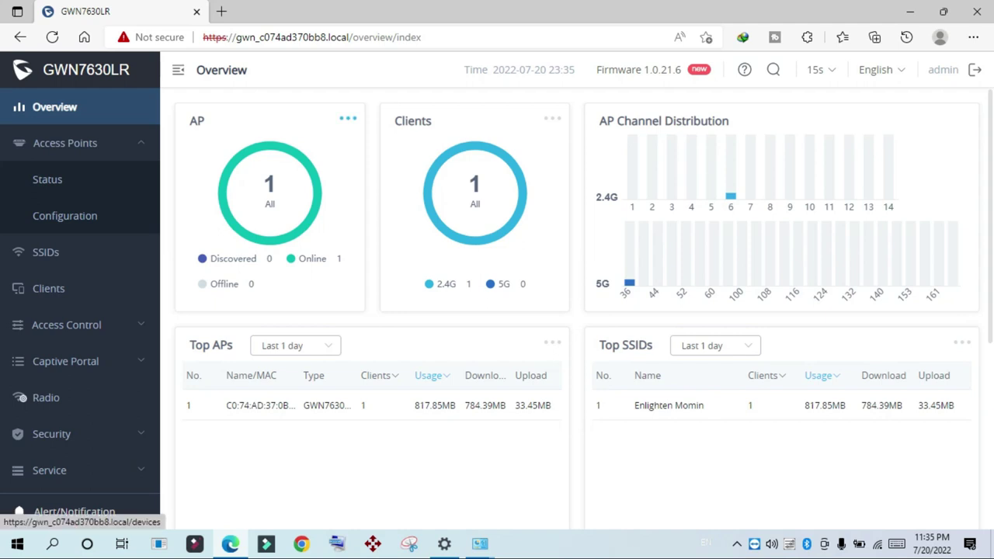
Step: Examine the access point's status, the connected clients, and the usage and alert summaries on the overview page
left_click(348, 118)
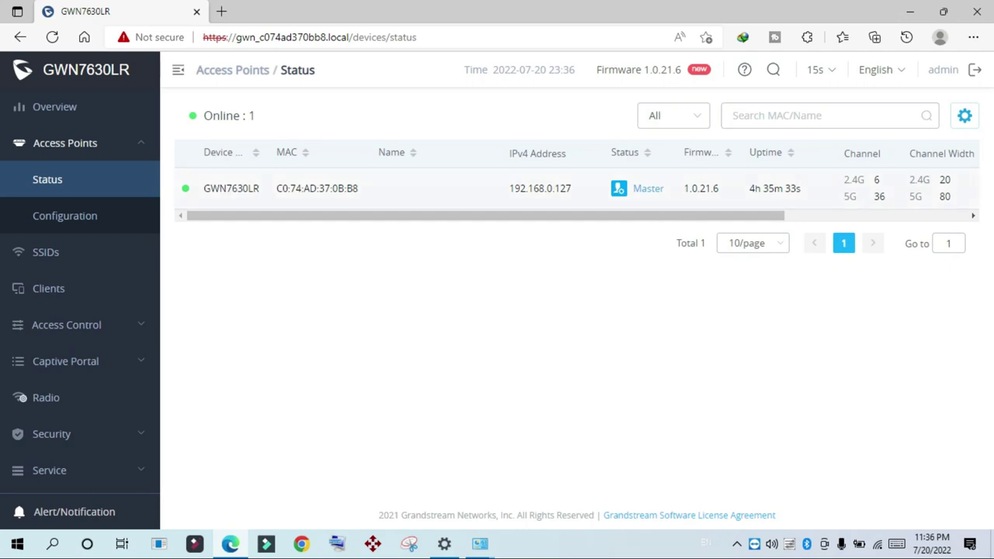
left_click(54, 107)
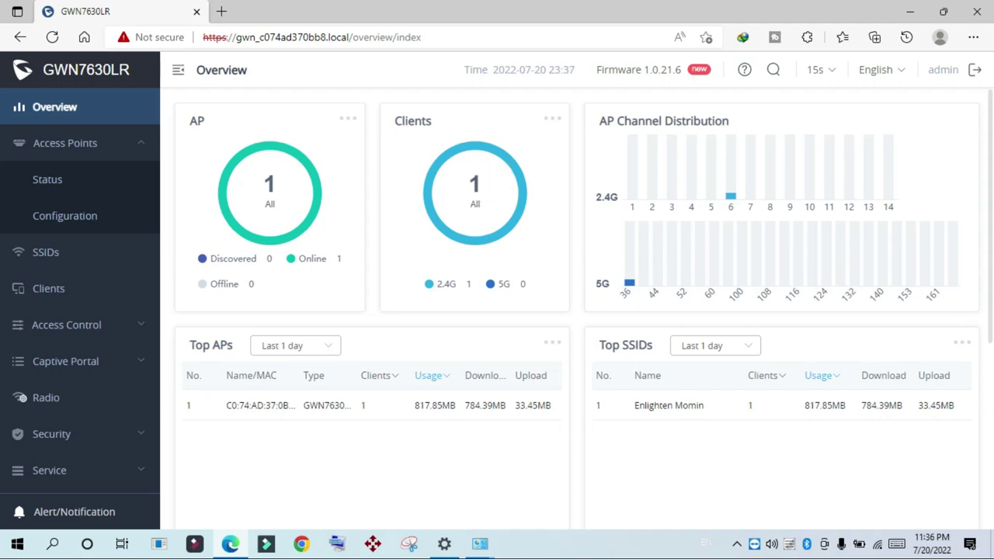
left_click(48, 288)
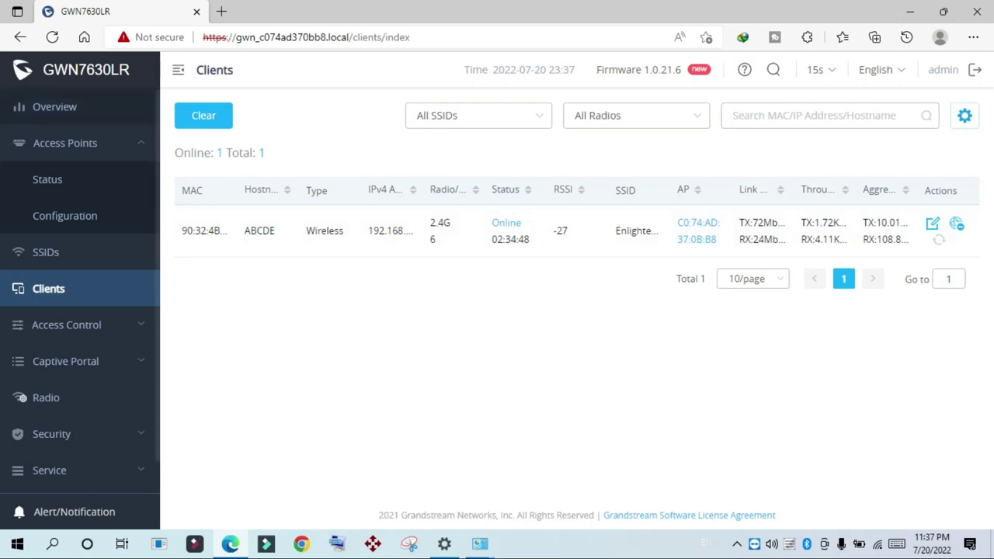
left_click(54, 106)
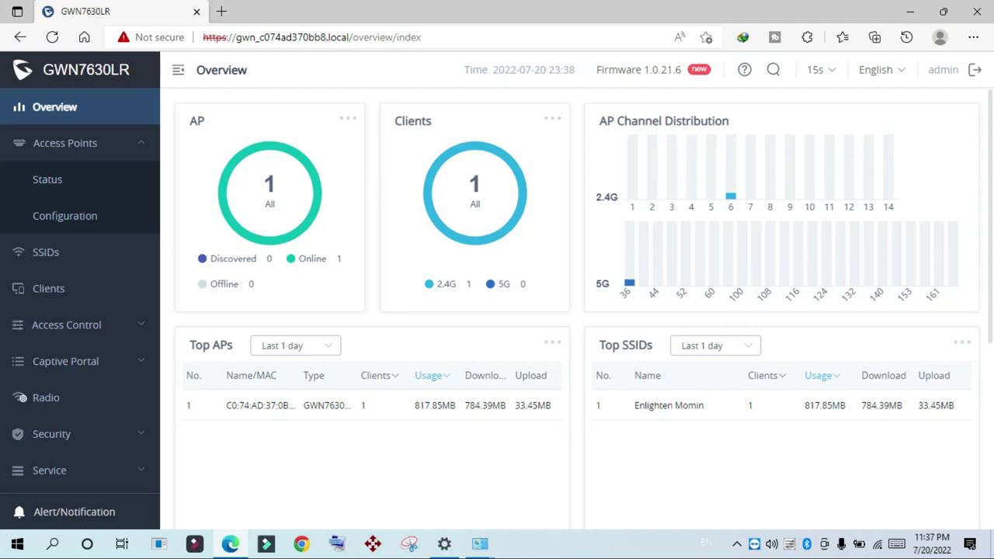
scroll(577, 307, "down", 3)
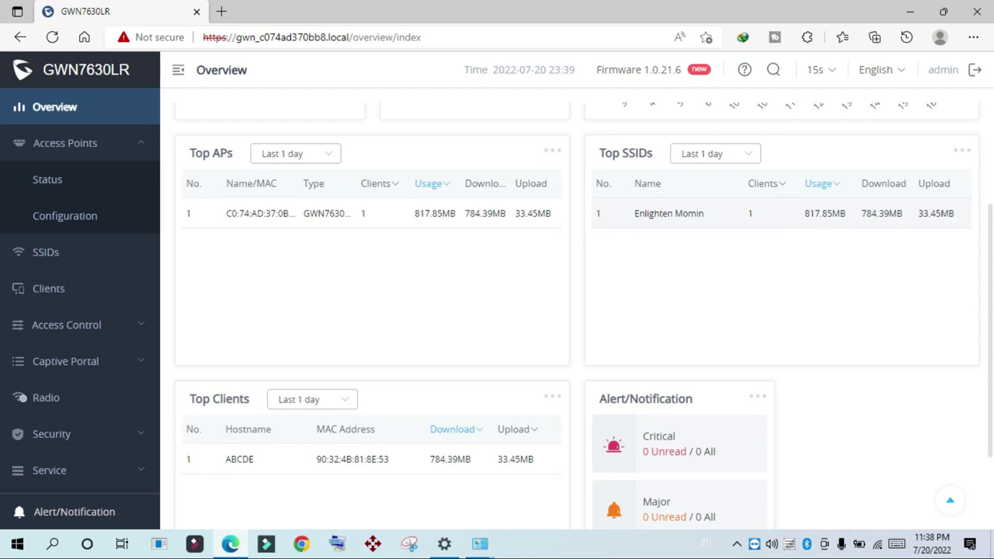
scroll(575, 311, "down", 3)
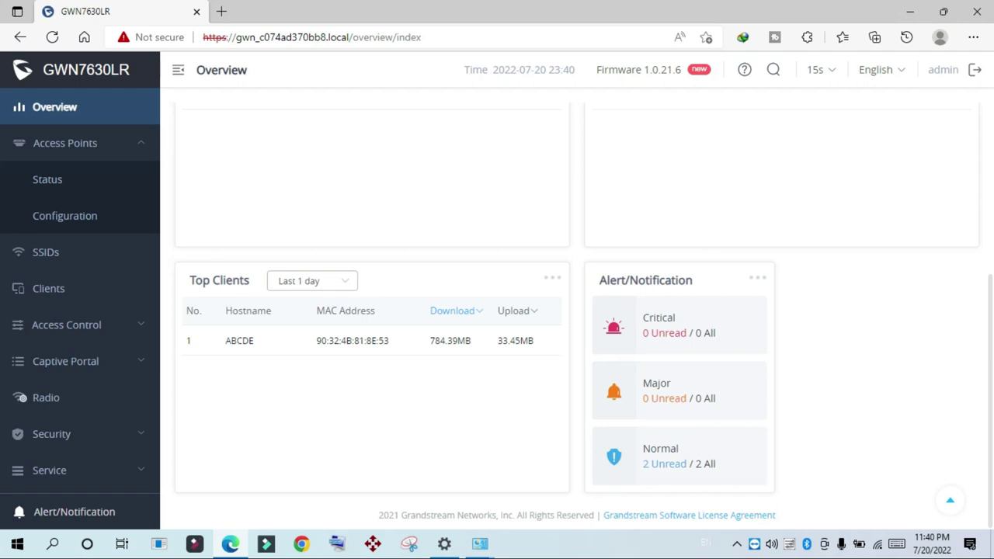
scroll(466, 209, "up", 4)
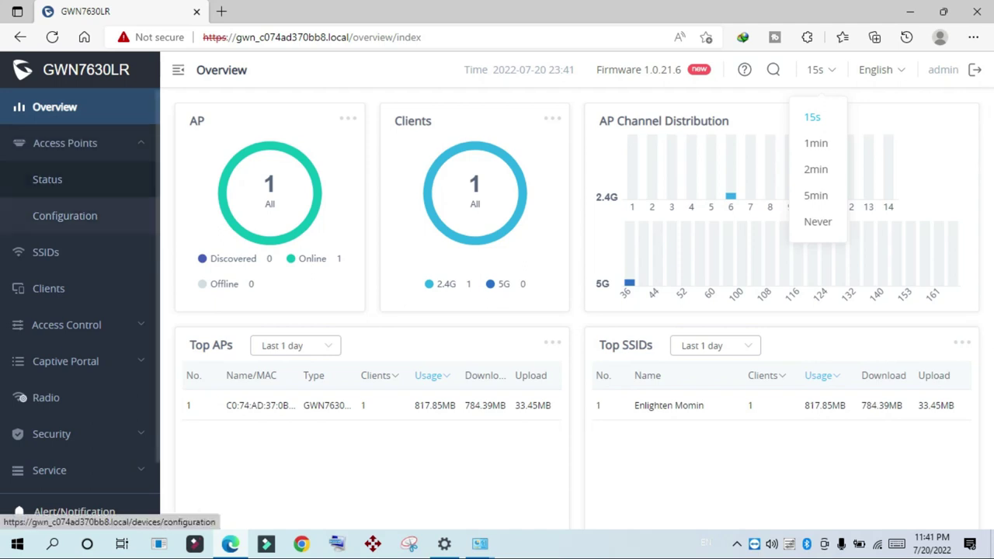
Step: Open the existing SSID for editing and check its Client IP Assignment options and WPA Pre-Shared Key
left_click(46, 251)
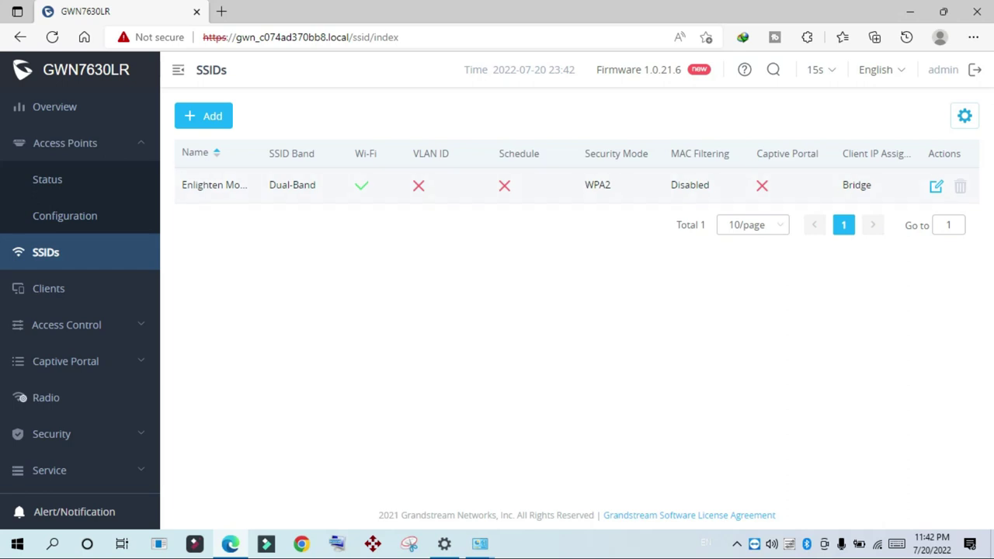
left_click(936, 186)
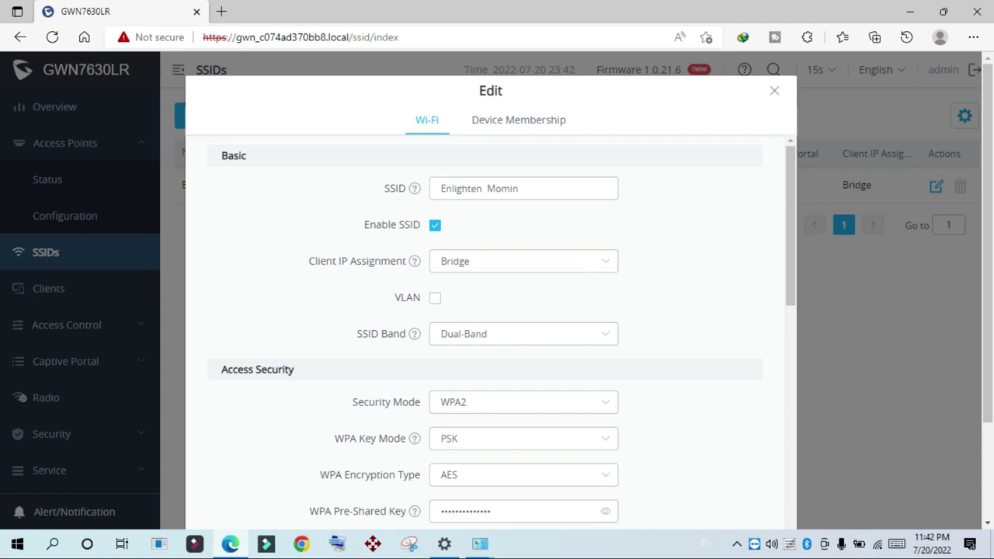
left_click(524, 261)
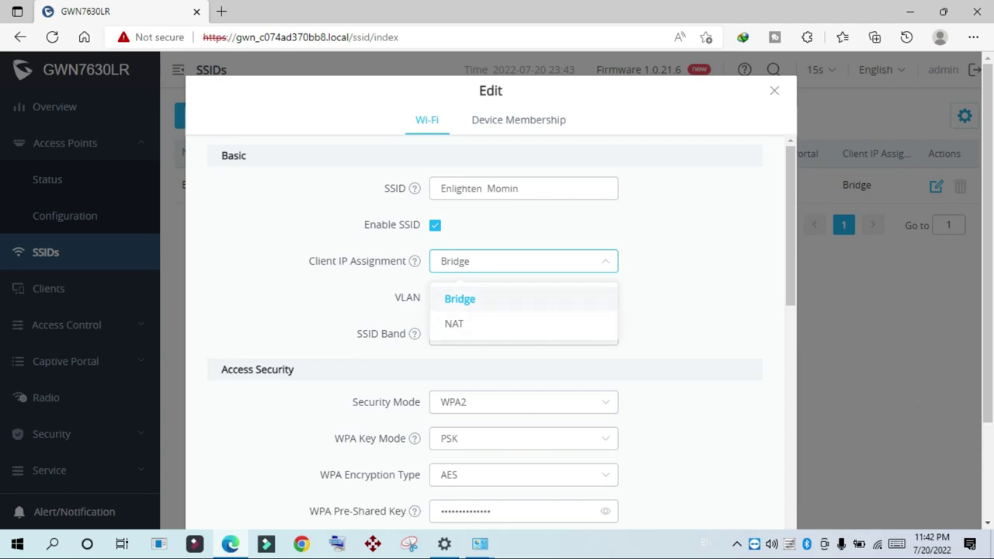
key("Escape")
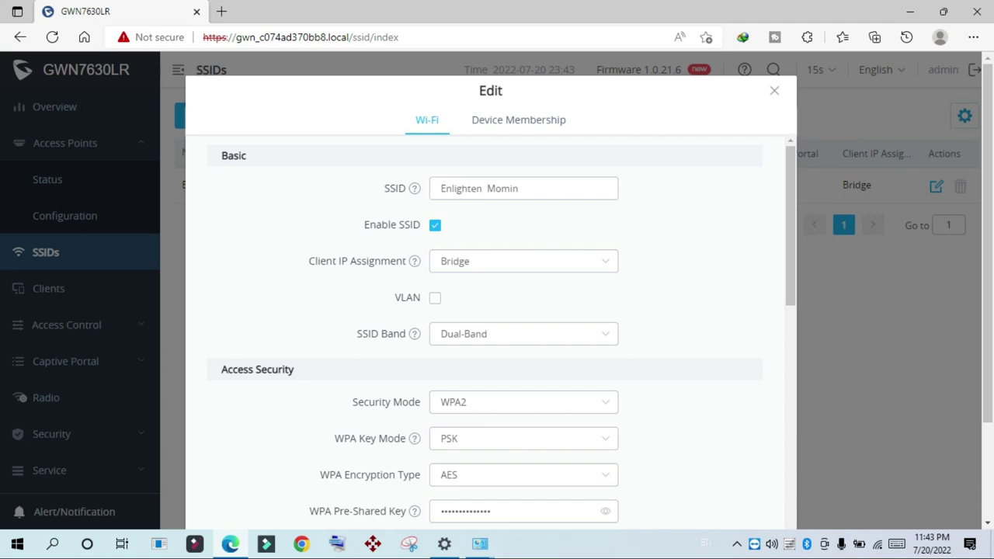
left_click(523, 261)
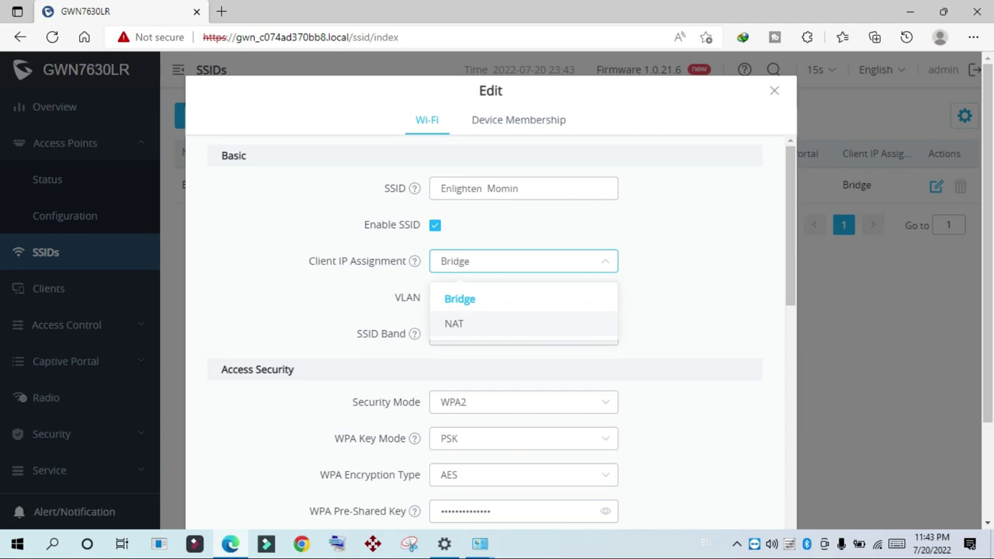
scroll(490, 334, "down", 3)
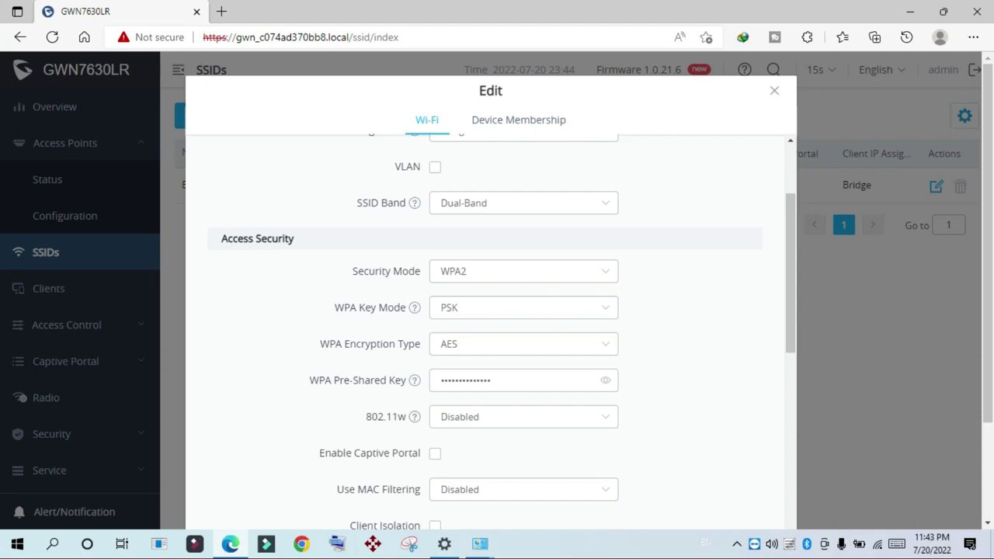
left_click(605, 380)
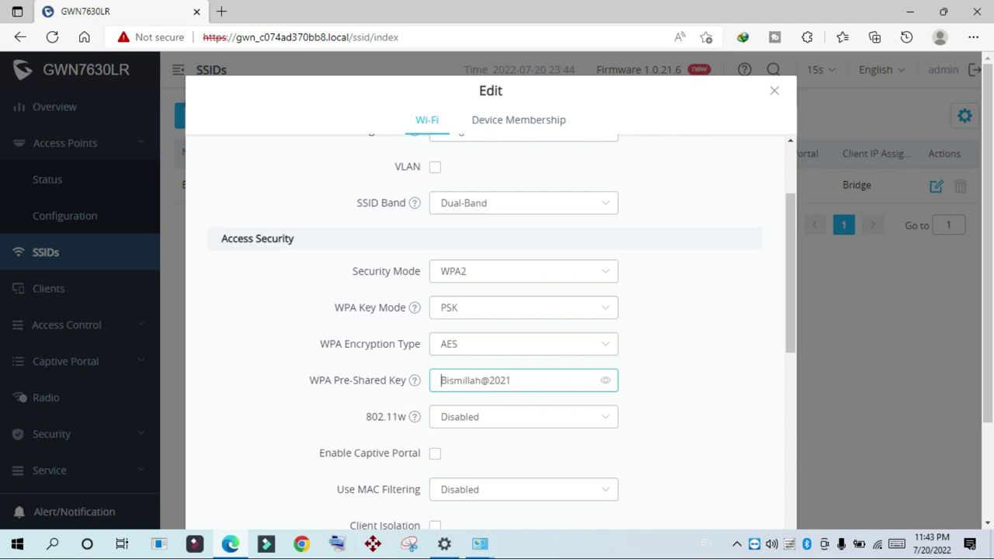
left_click(605, 380)
Step: Review the existing SSID's basic, access security and advanced settings through Enable U-APSD, and save the dialog
scroll(497, 334, "down", 5)
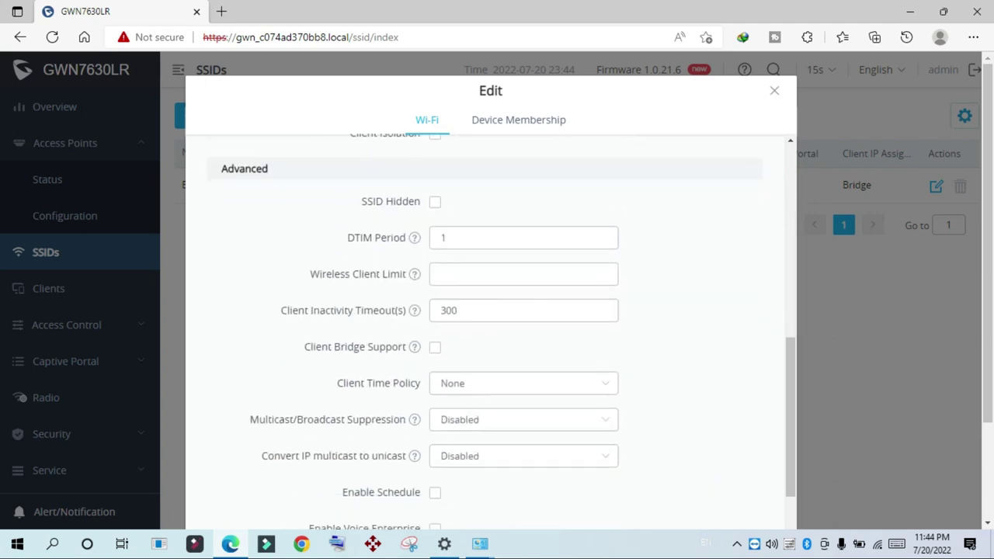
scroll(497, 334, "down", 4)
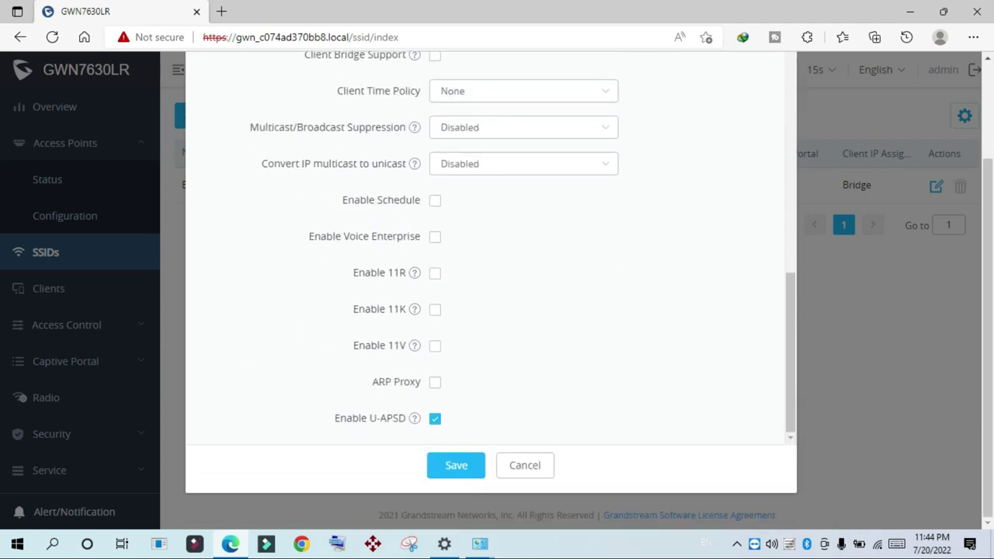
scroll(497, 248, "up", 9)
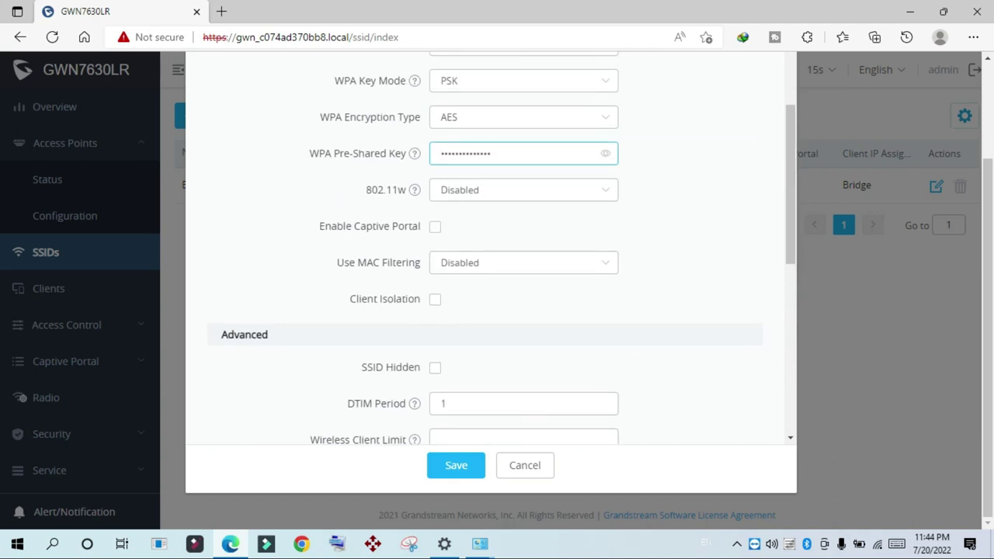
scroll(497, 248, "up", 3)
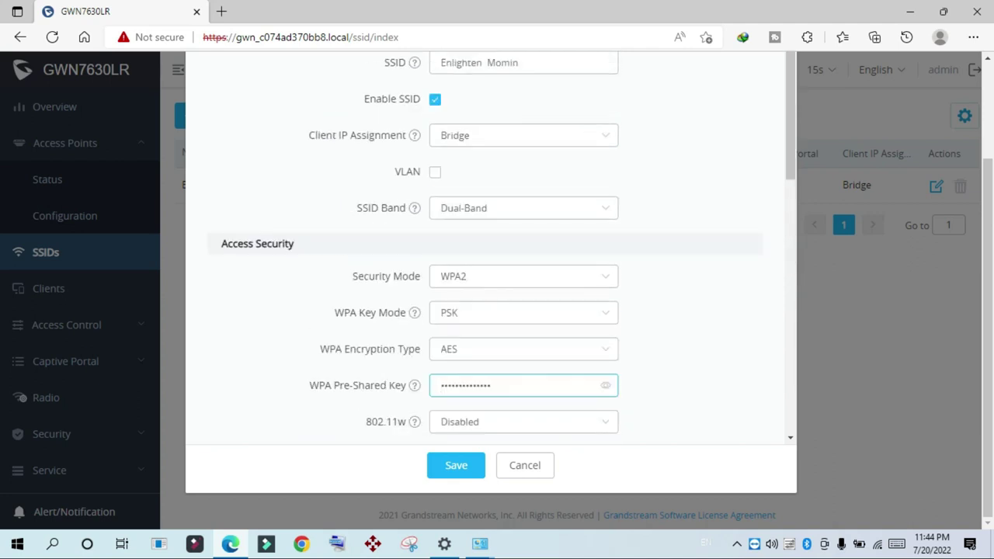
scroll(498, 249, "up", 2)
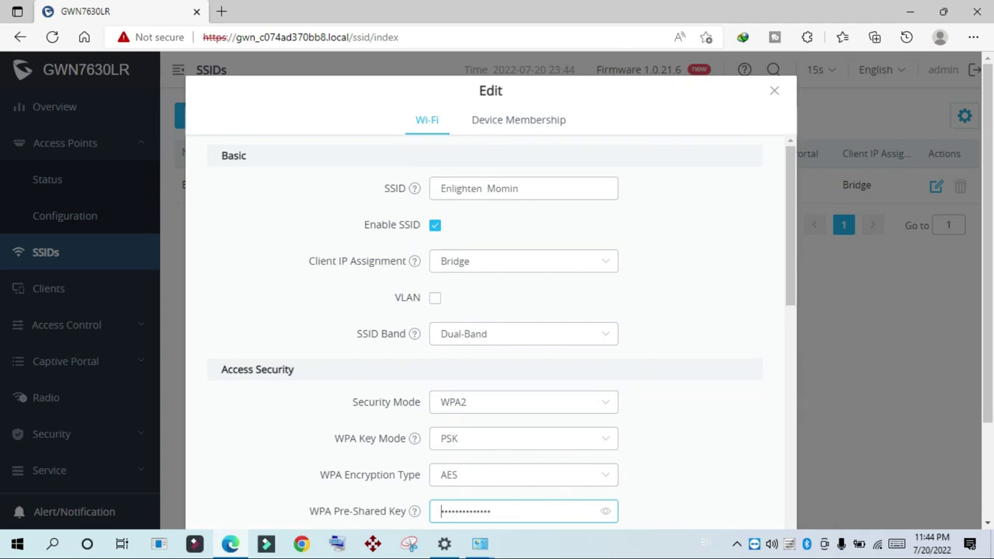
mouse_move(414, 188)
scroll(491, 327, "down", 1)
scroll(491, 327, "down", 1)
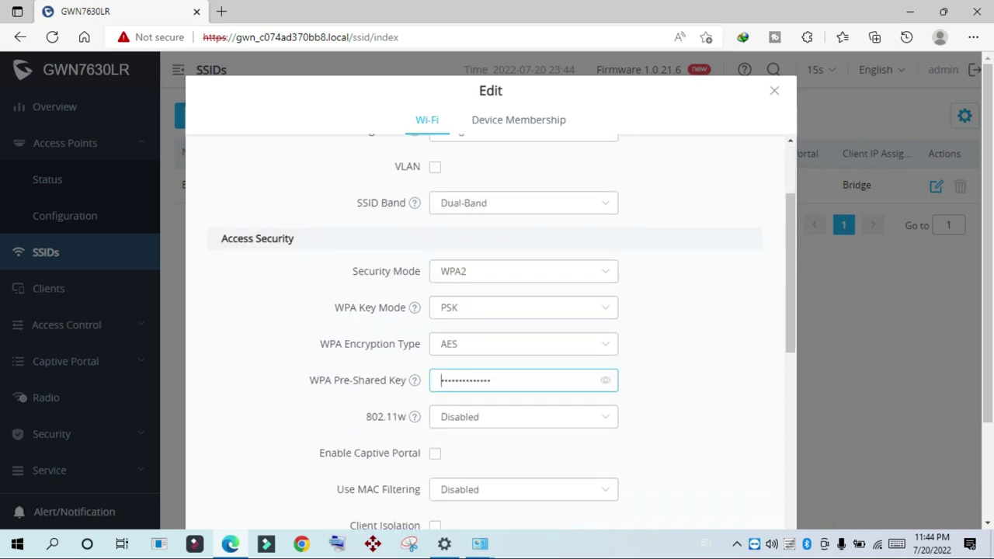
scroll(414, 380, "down", 9)
scroll(414, 381, "down", 2)
left_click(456, 466)
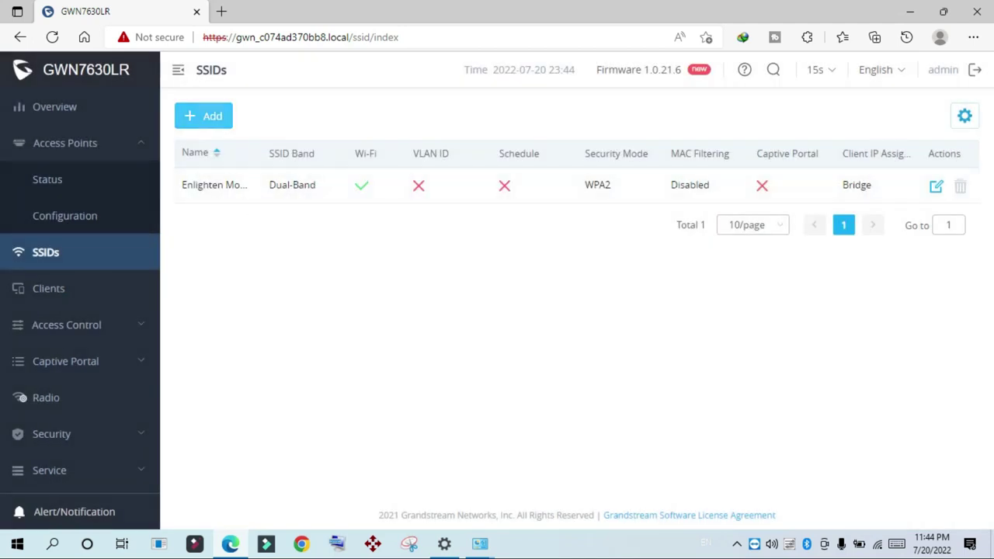
Step: Start a new SSID named "Enlighten Mubin" and enable it
left_click(204, 116)
left_click(524, 188)
type("Enlighten Mubin")
left_click(435, 225)
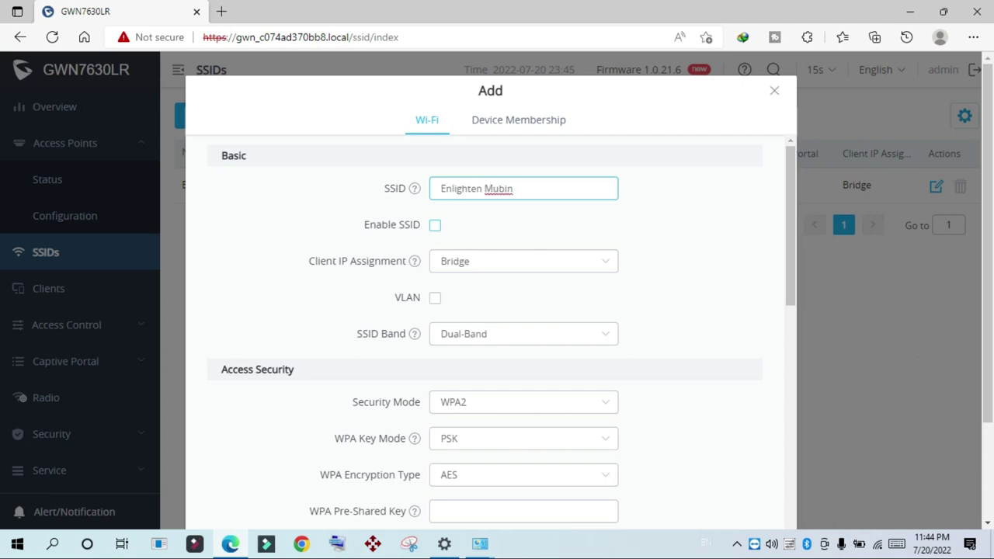
Step: Enter the WPA Pre-Shared Key for the new SSID, save it and apply the pending changes
scroll(489, 334, "down", 3)
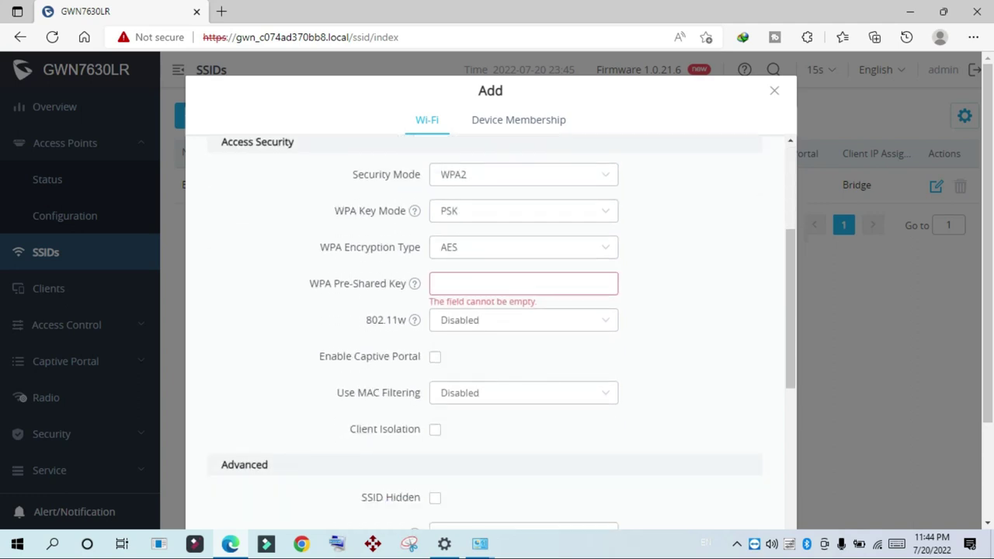
left_click(442, 250)
type("********")
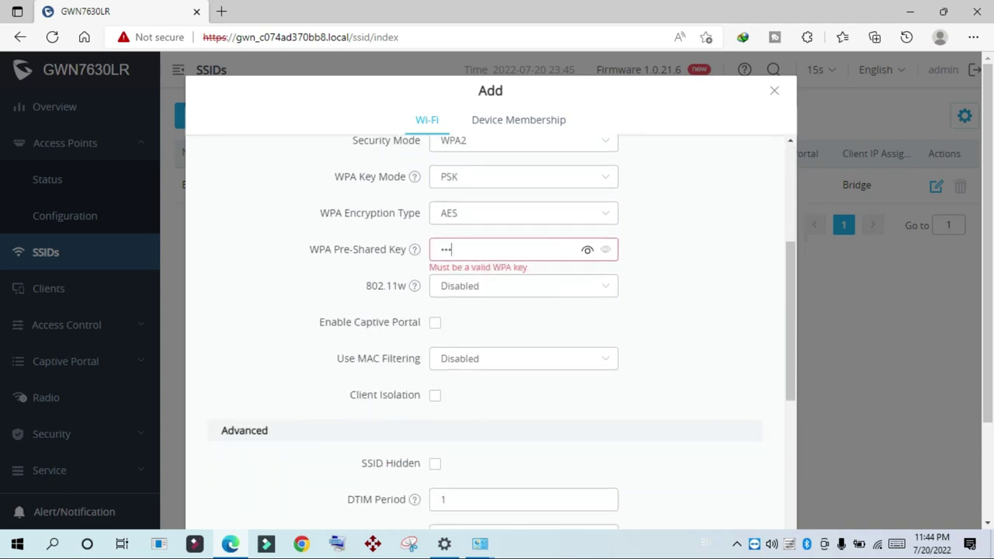
scroll(489, 311, "down", 8)
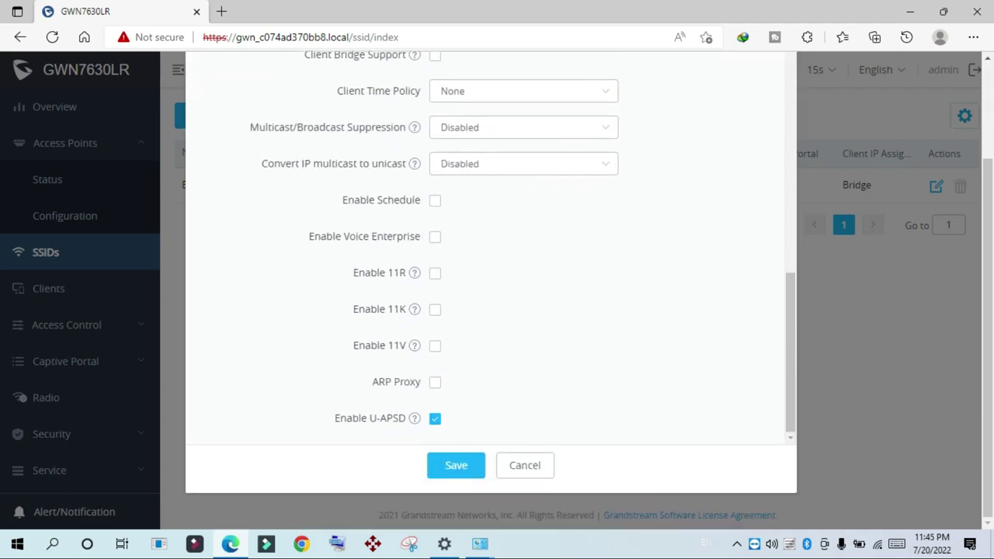
left_click(456, 465)
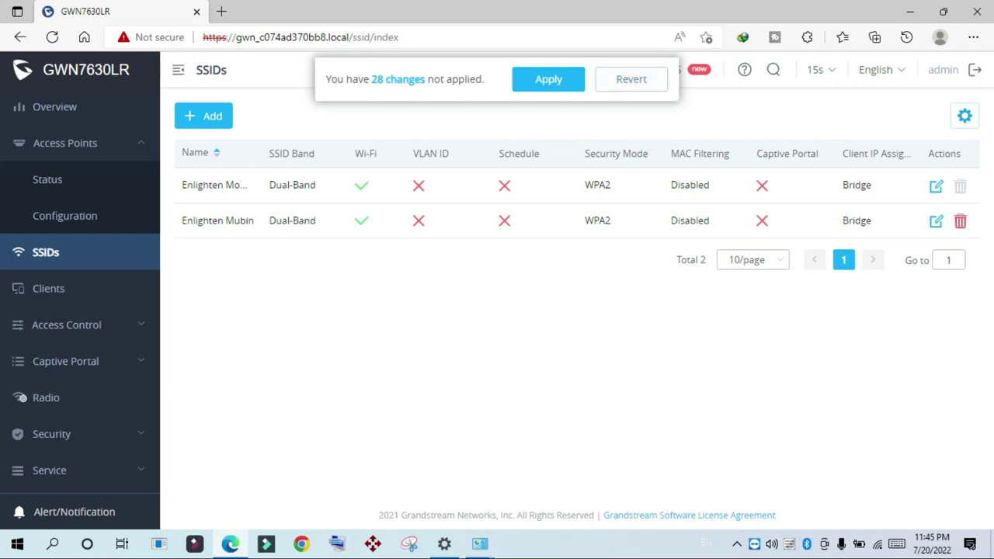
left_click(549, 78)
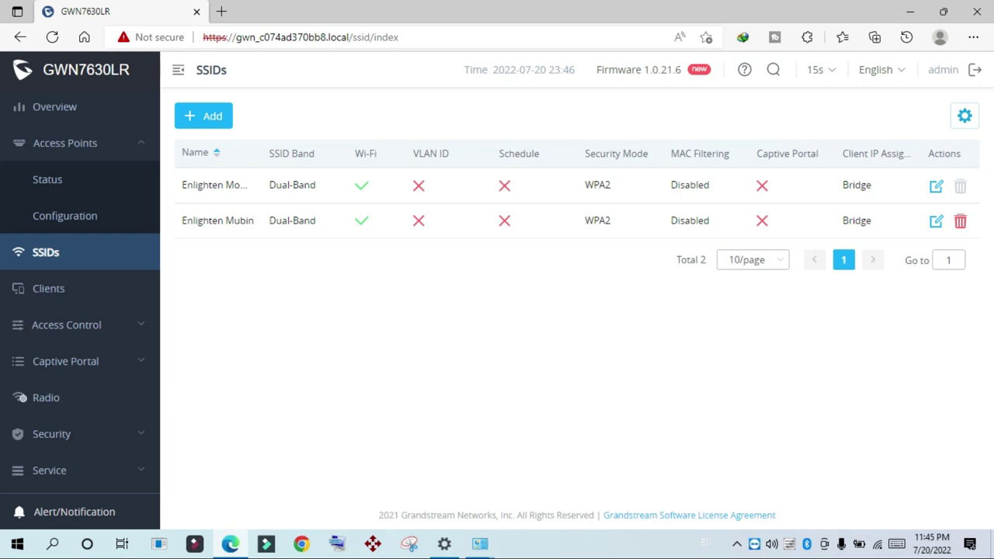
Step: Check the clients list, and the top clients and alert summaries on the overview page
scroll(80, 292, "down", 1)
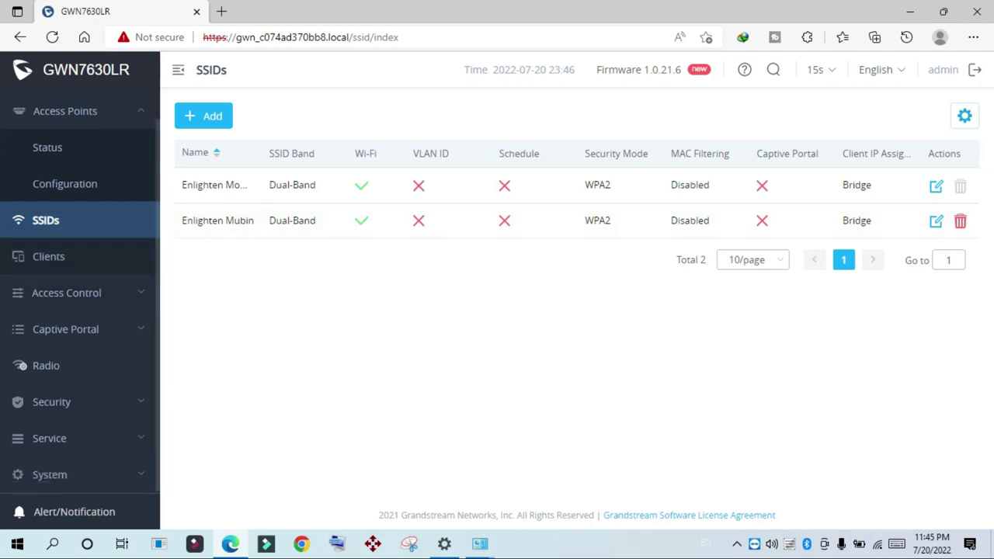
left_click(48, 257)
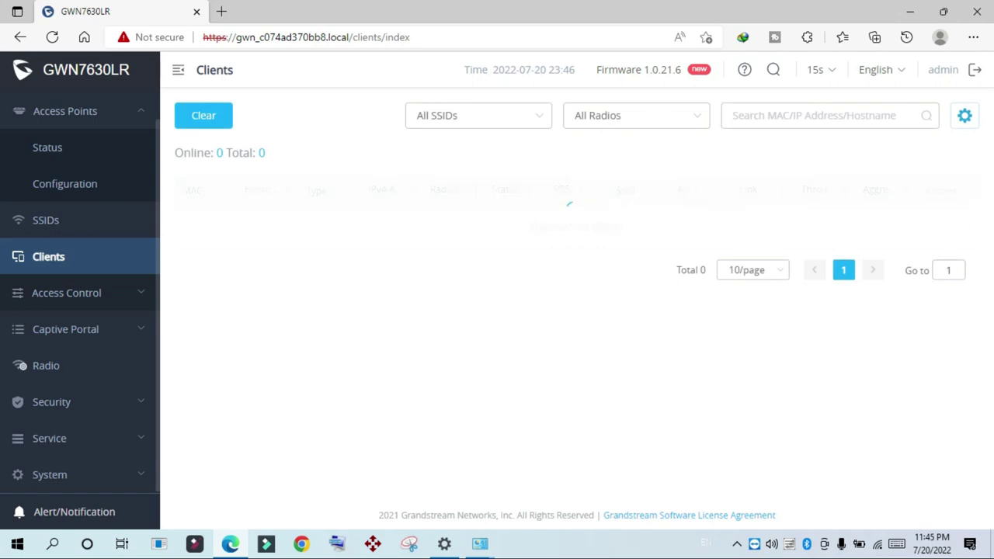
scroll(80, 291, "up", 1)
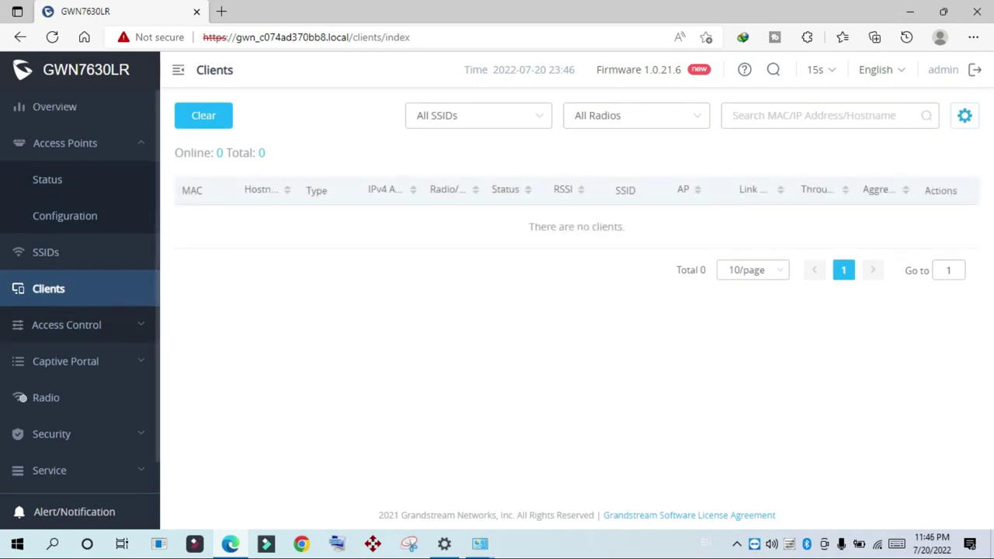
left_click(55, 106)
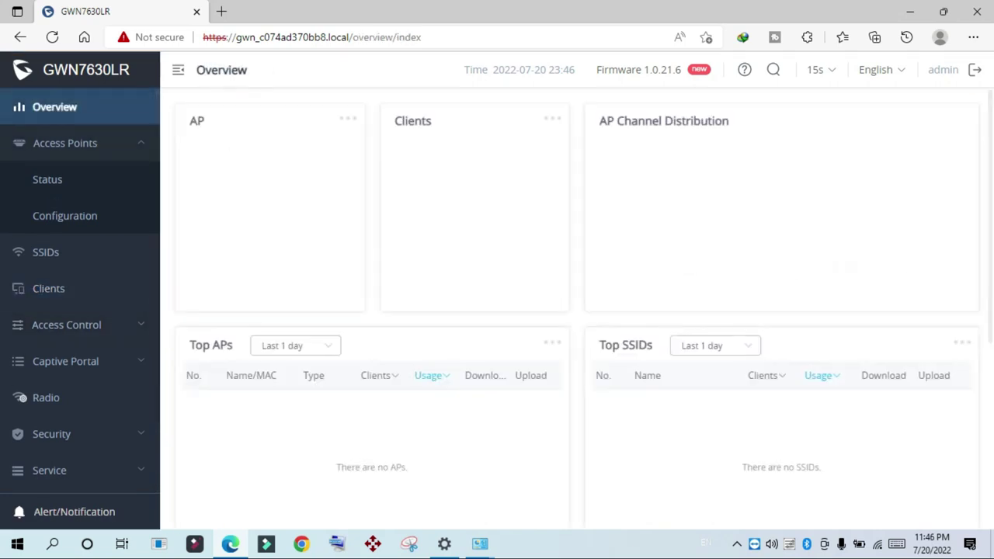
scroll(575, 310, "down", 2)
scroll(574, 311, "down", 3)
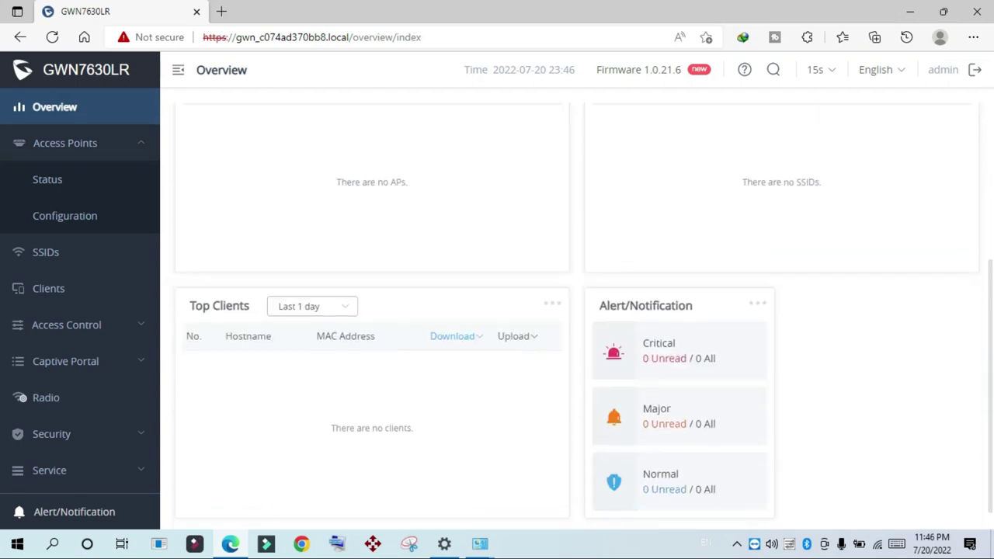
scroll(80, 292, "down", 1)
Step: Open the Time Policy list under Access Control
left_click(66, 293)
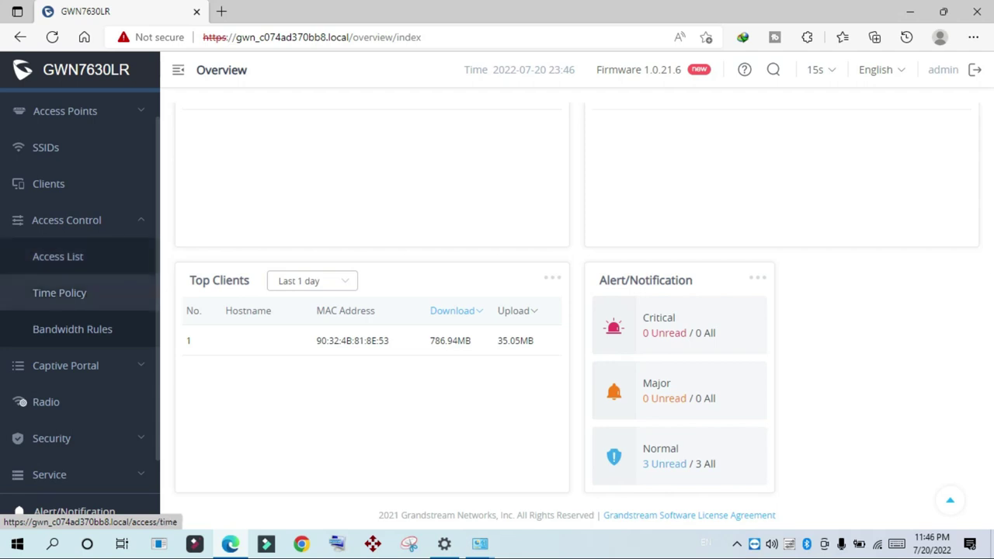
scroll(78, 260, "down", 1)
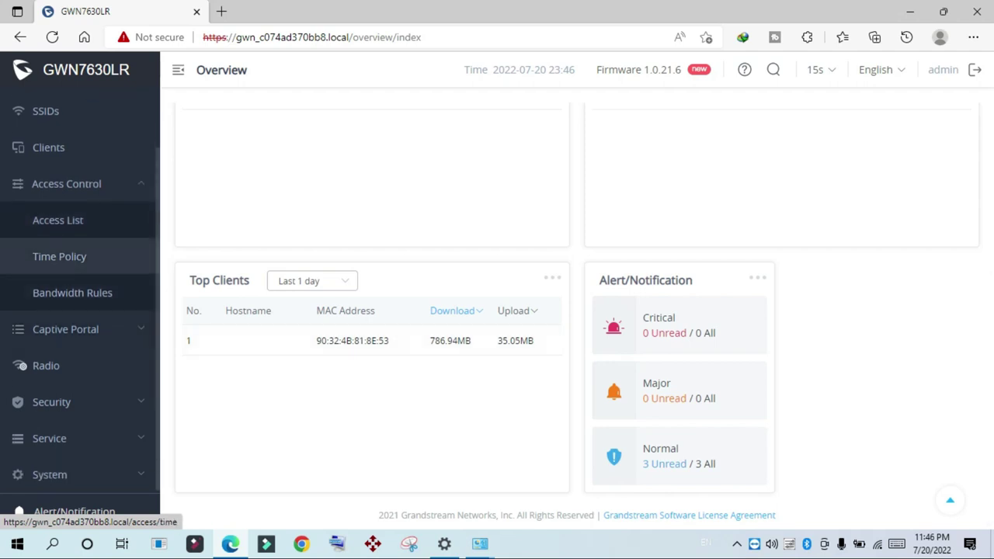
left_click(59, 256)
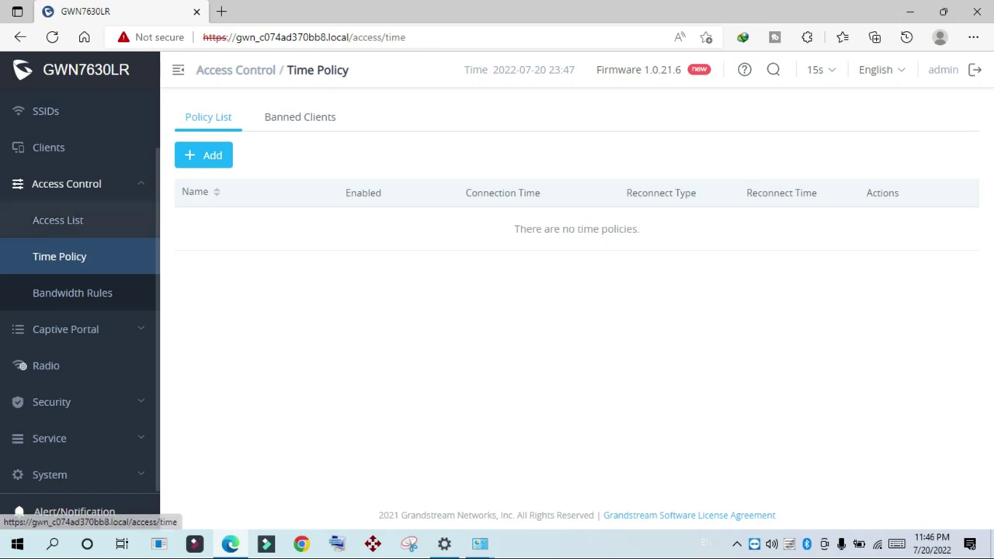
Step: Start a new enabled bandwidth rule and try IP Address as its range constraint, checking the address and upload limit fields
left_click(72, 292)
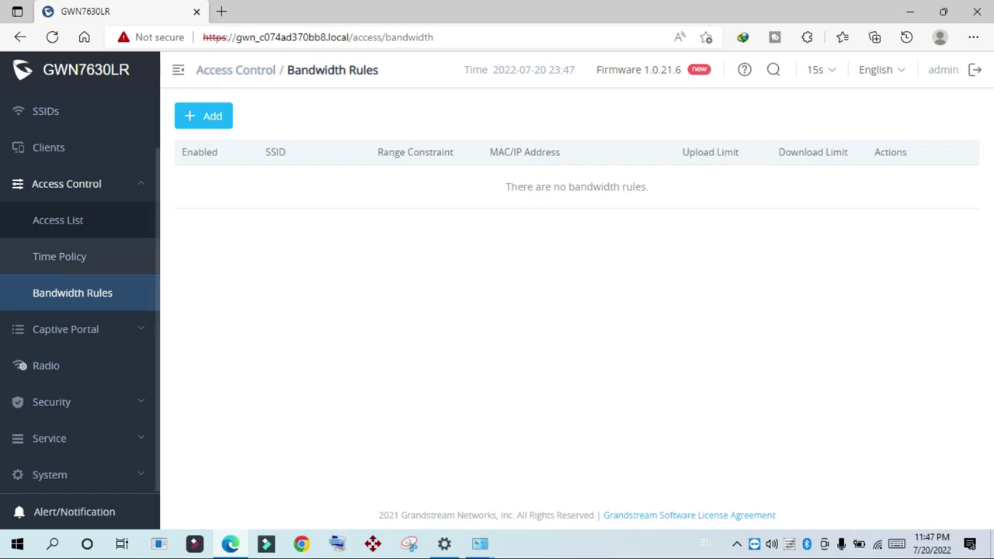
left_click(204, 116)
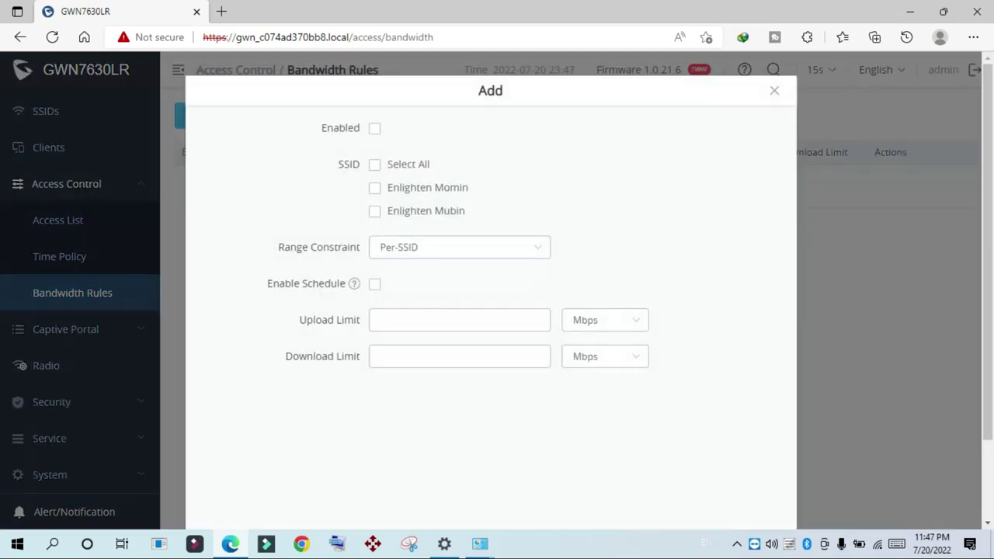
left_click(374, 128)
left_click(375, 188)
left_click(374, 188)
left_click(459, 247)
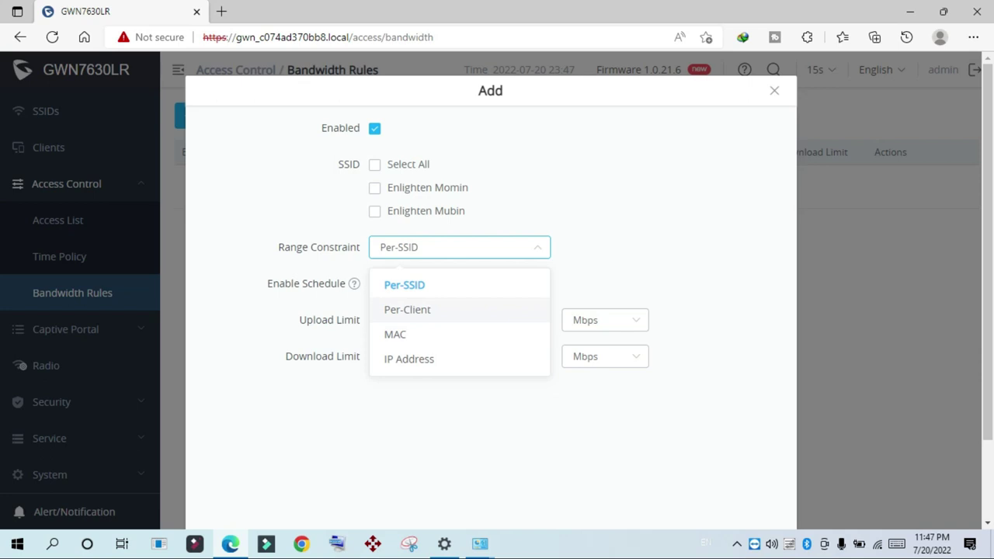
left_click(408, 359)
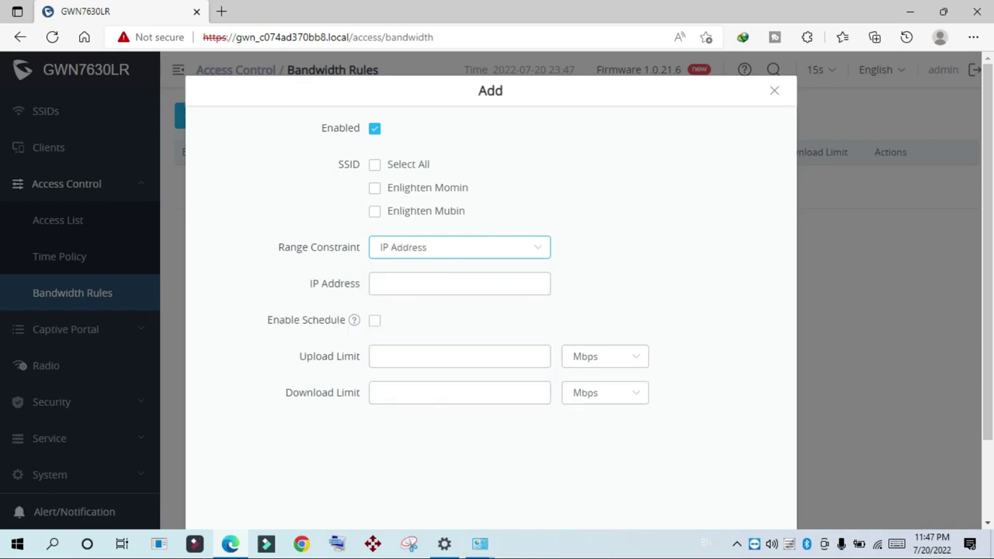
left_click(459, 247)
left_click(408, 359)
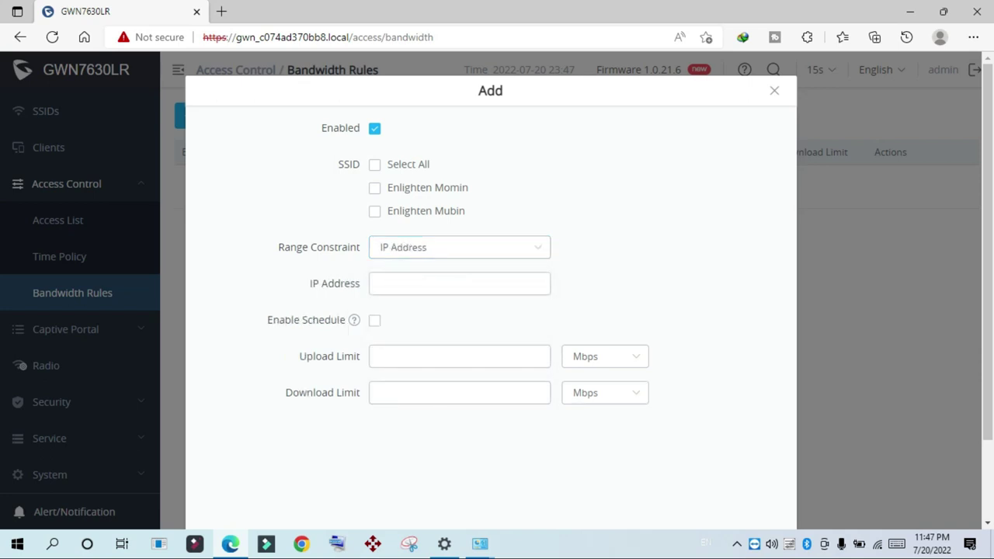
left_click(380, 284)
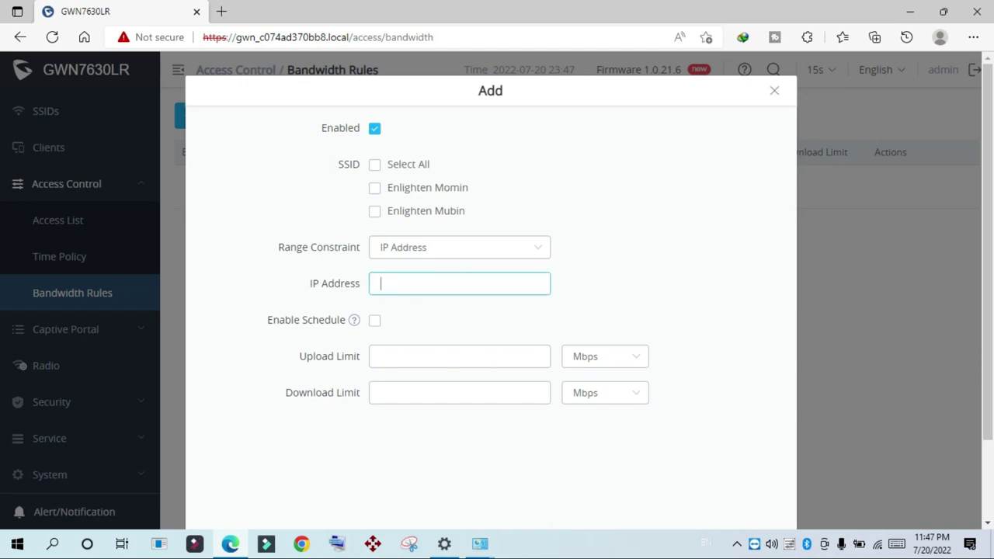
left_click(380, 356)
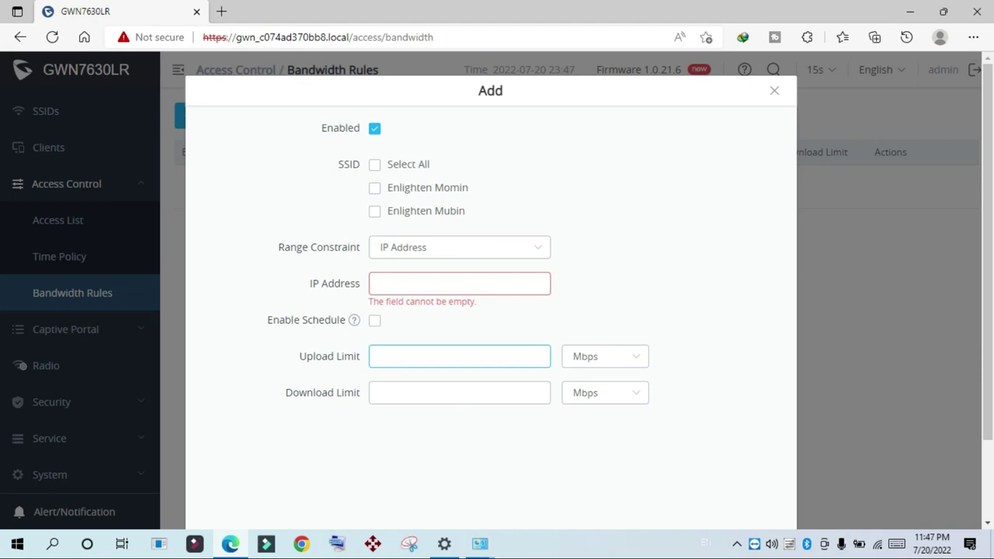
Step: Try MAC as the bandwidth rule's range constraint and close the form without saving
left_click(459, 247)
left_click(412, 333)
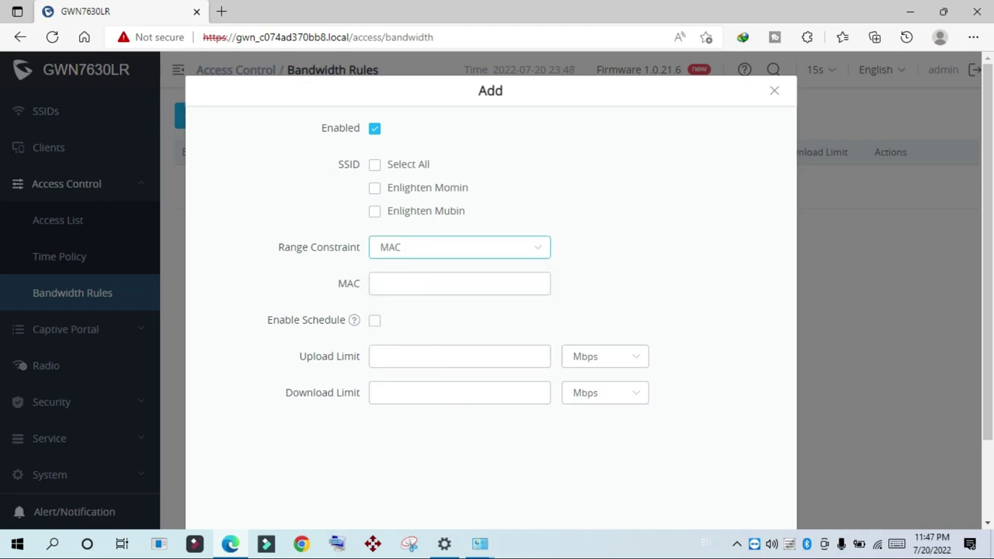
left_click(459, 283)
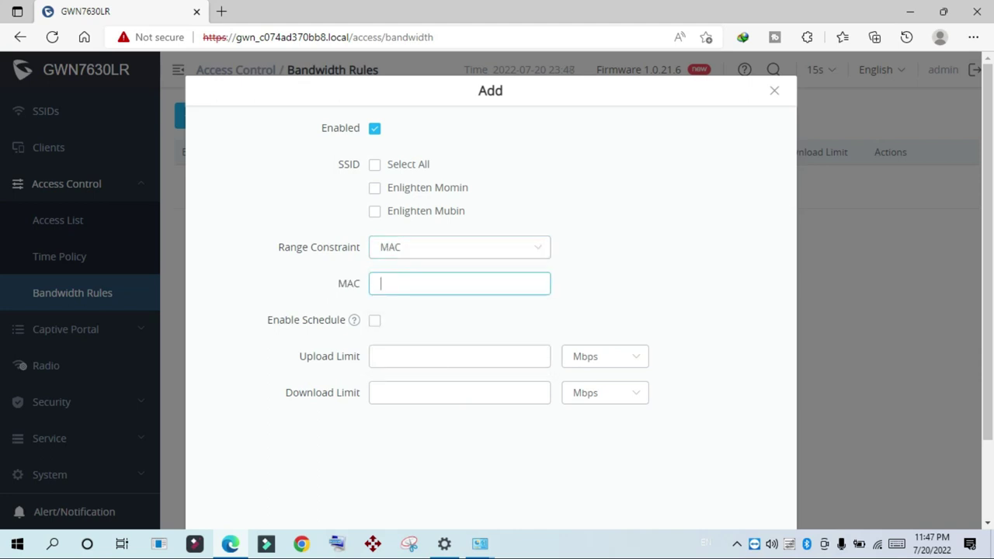
key("Escape")
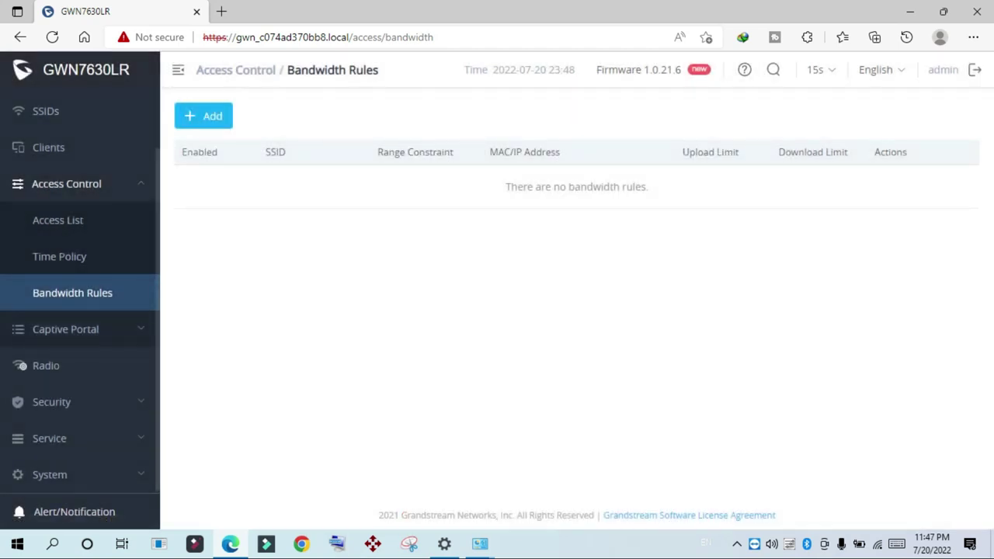
Step: Look through the Captive Portal section's Policy List, Splash Page and Guest pages
left_click(65, 329)
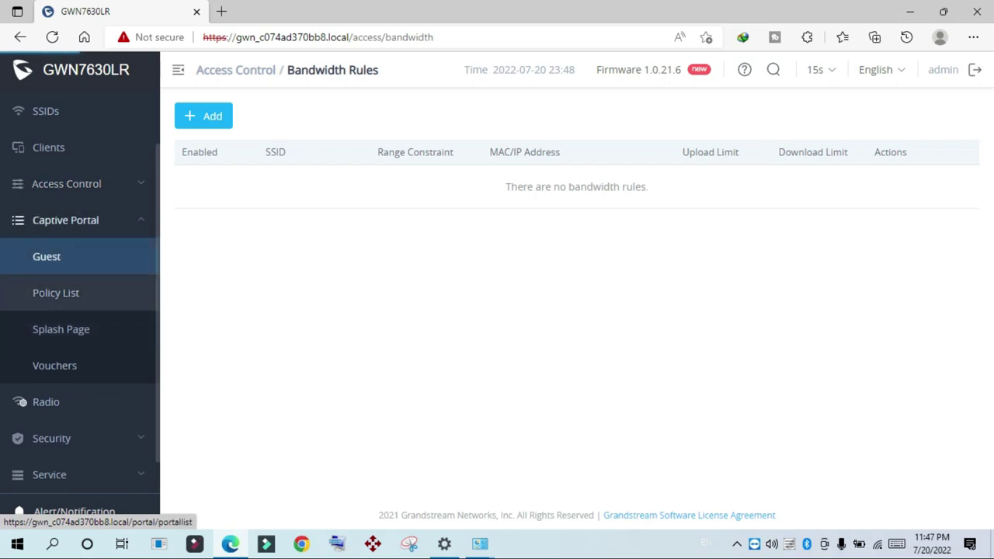
left_click(56, 292)
left_click(61, 329)
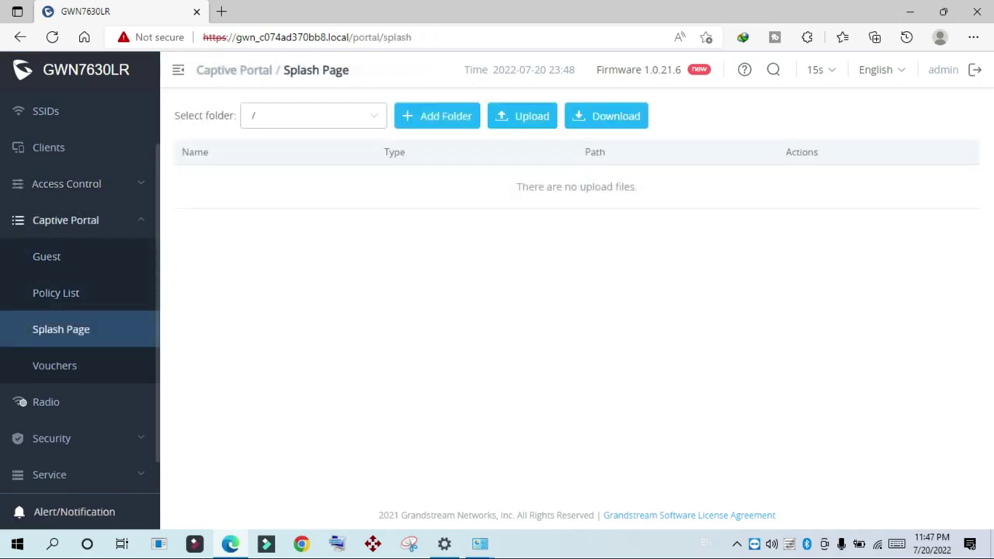
left_click(47, 256)
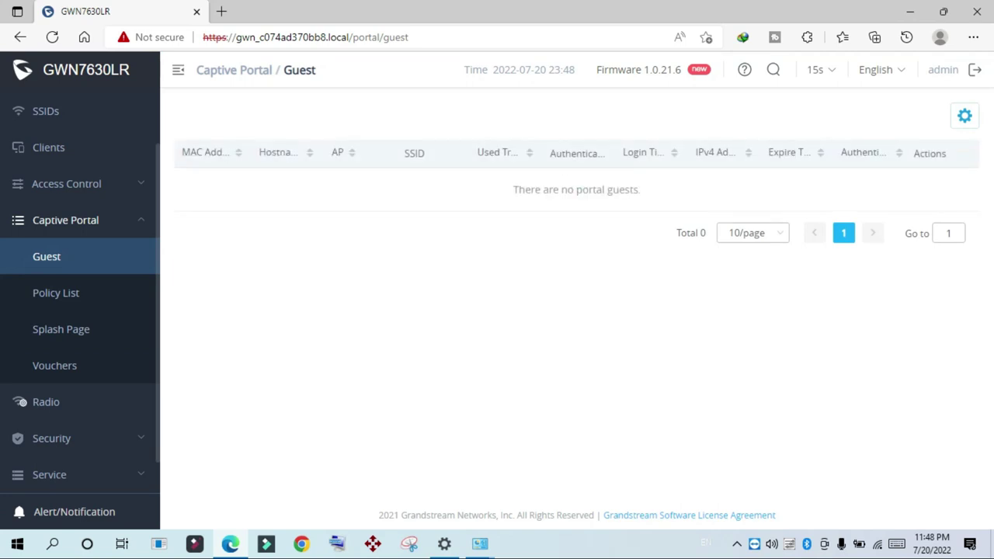
scroll(80, 289, "down", 1)
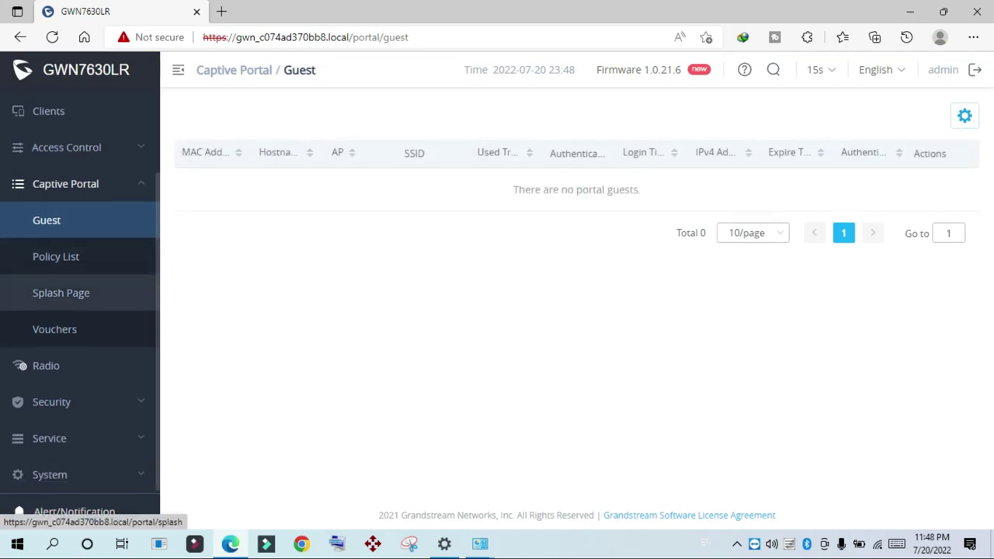
Step: Review the Radio page's general, 2.4G and 5G settings
left_click(51, 401)
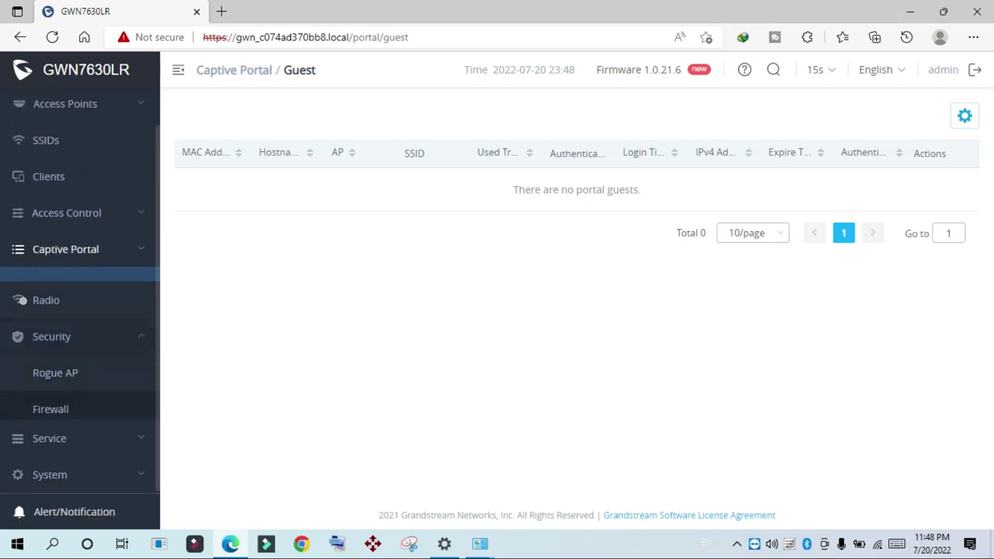
left_click(46, 292)
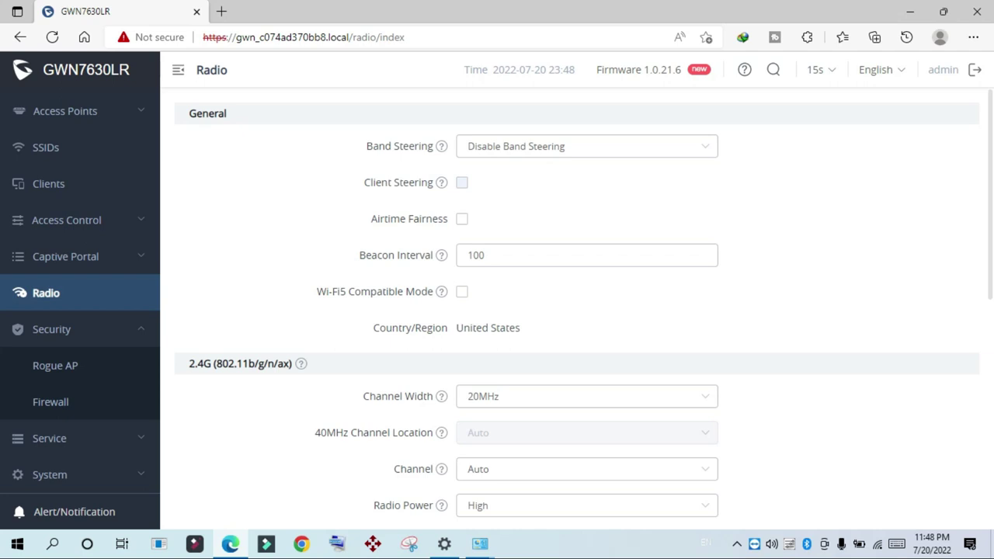
scroll(575, 311, "down", 6)
scroll(575, 310, "up", 3)
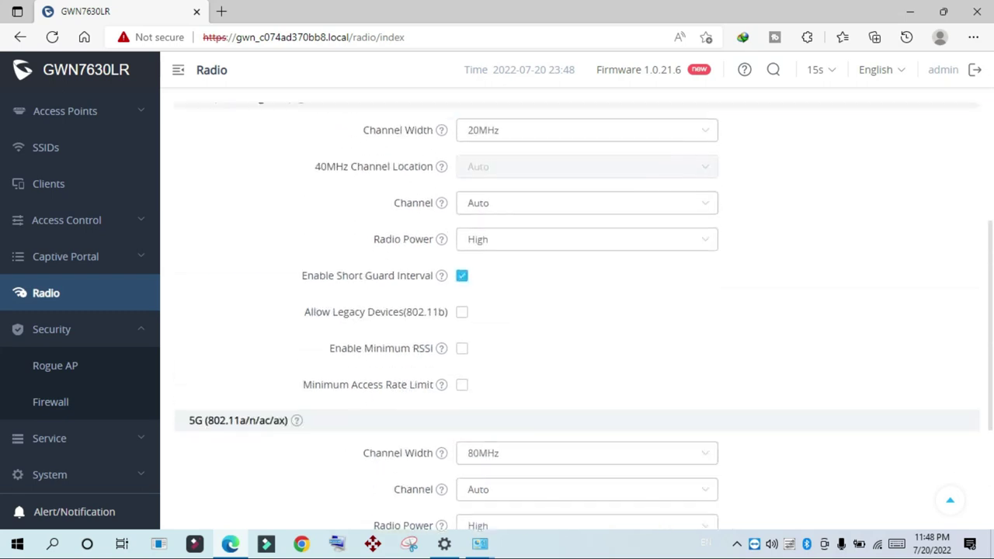
scroll(574, 311, "down", 3)
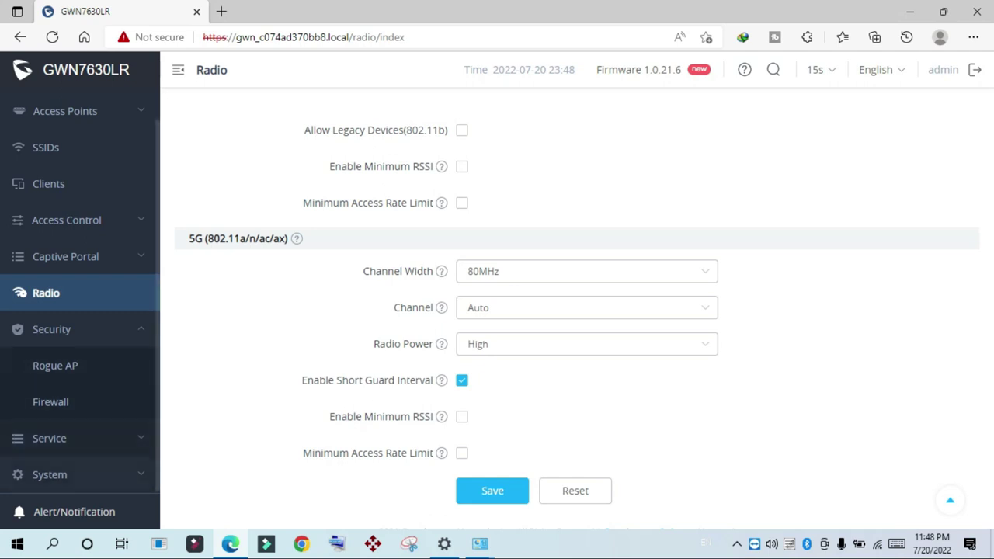
Step: Open the Hotspot 2.0 service and view the form for adding a profile
left_click(49, 438)
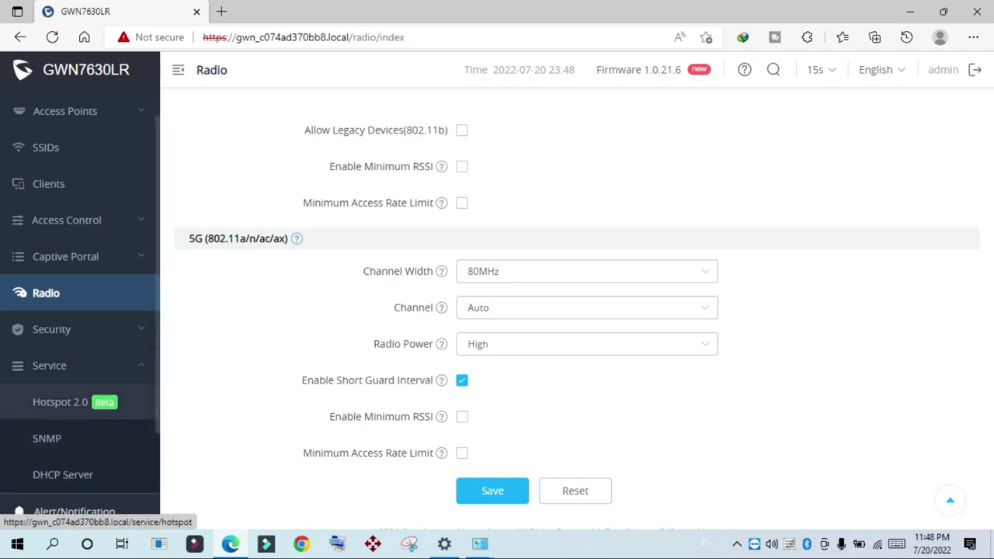
left_click(60, 402)
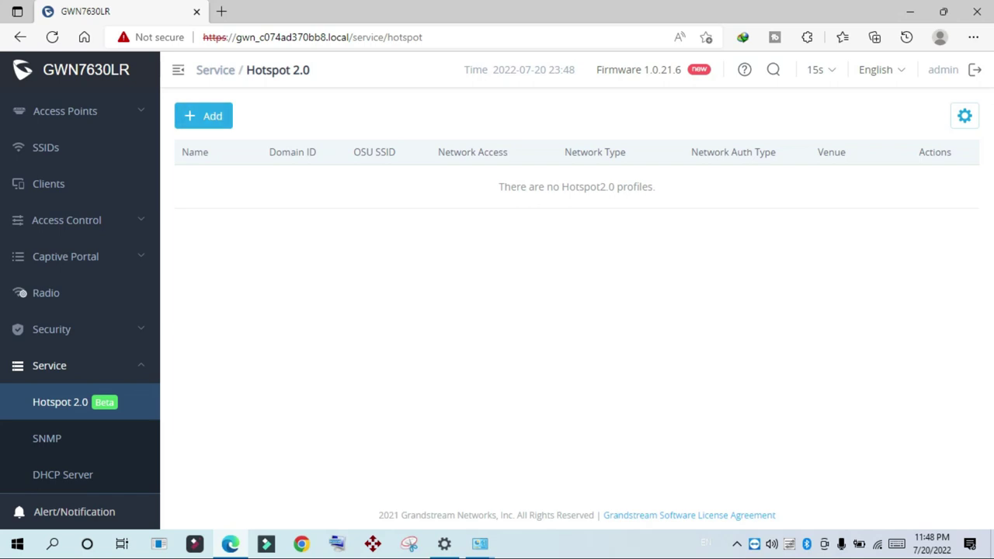
left_click(204, 116)
Step: Examine the DHCP Server's NAT Pool and Static DHCP settings and return to the DHCP Scope list
scroll(77, 365, "down", 1)
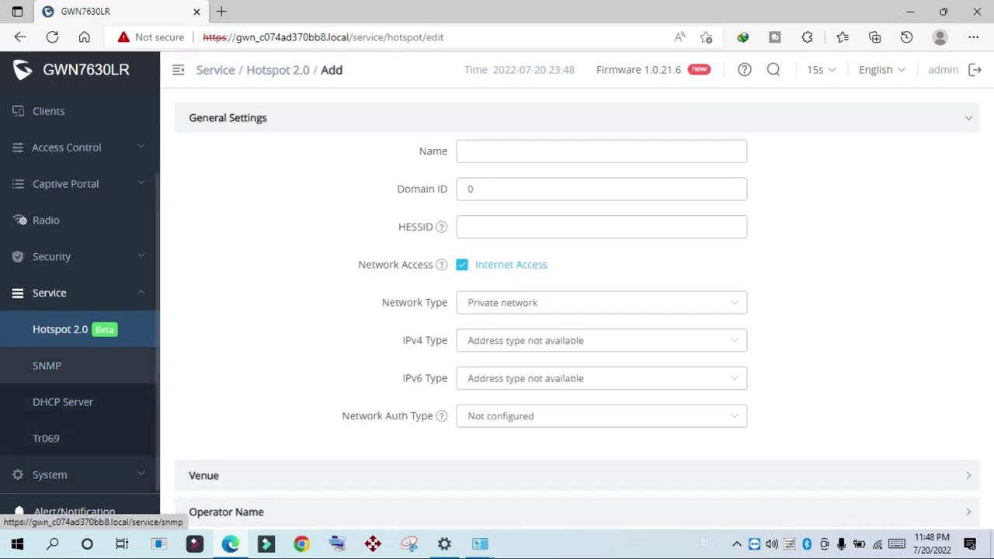
left_click(62, 402)
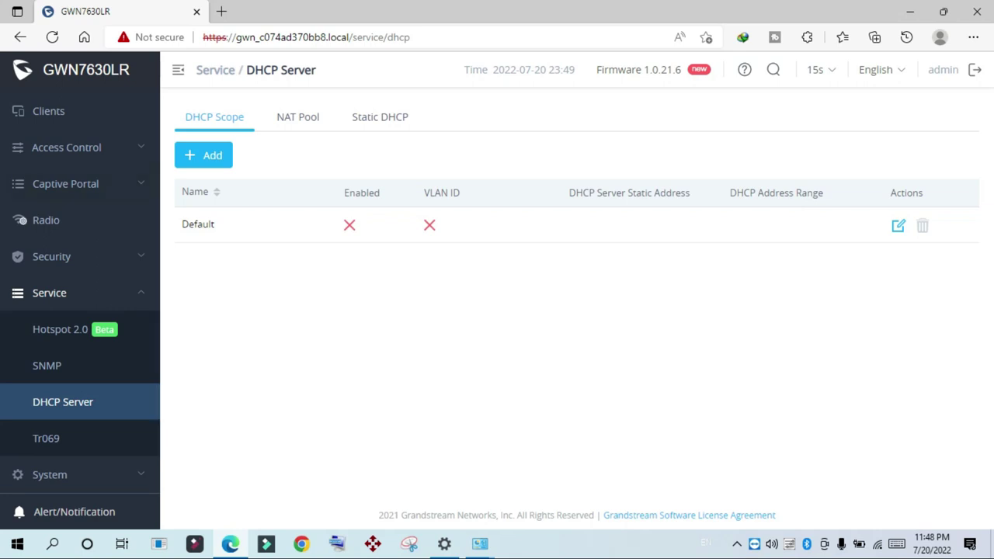
left_click(298, 116)
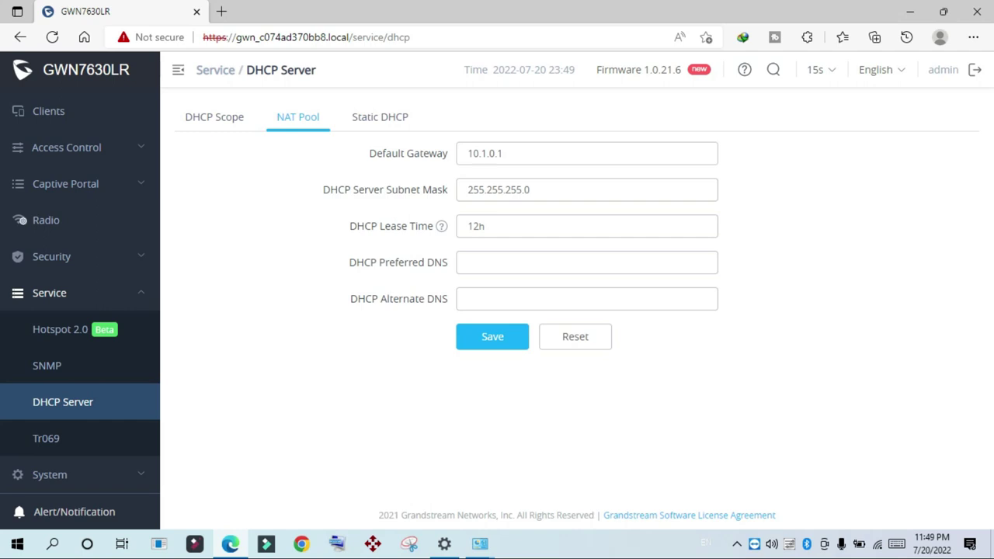
left_click(380, 116)
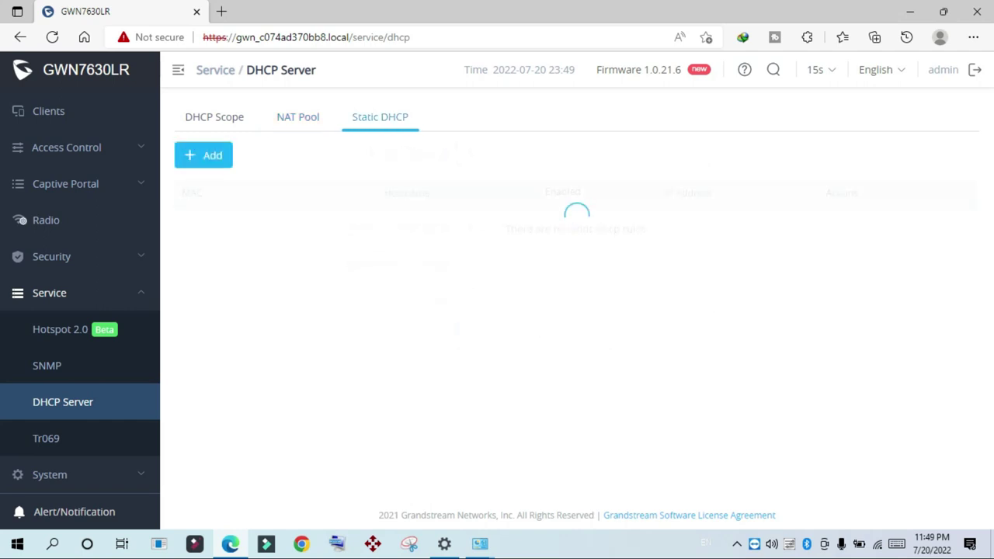
left_click(214, 116)
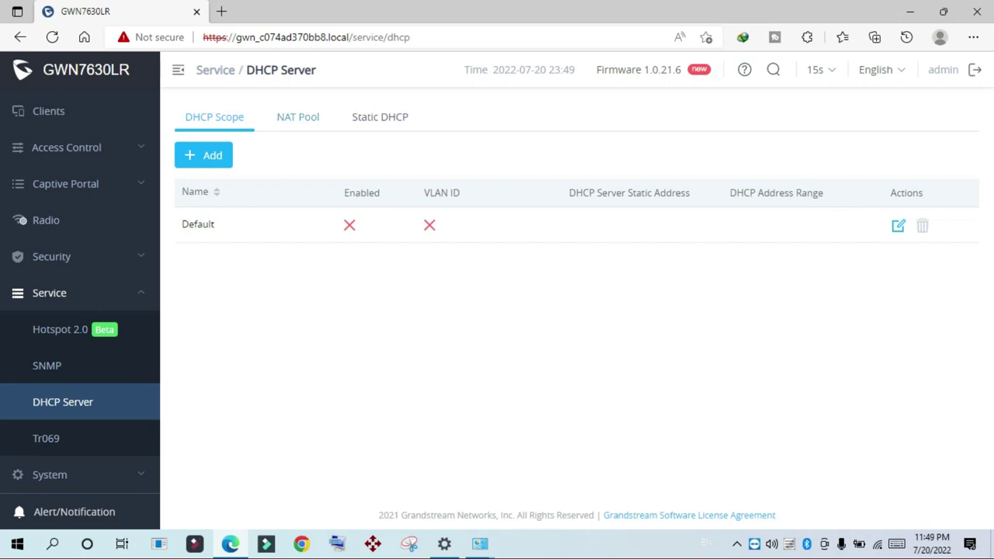
left_click(298, 116)
left_click(380, 117)
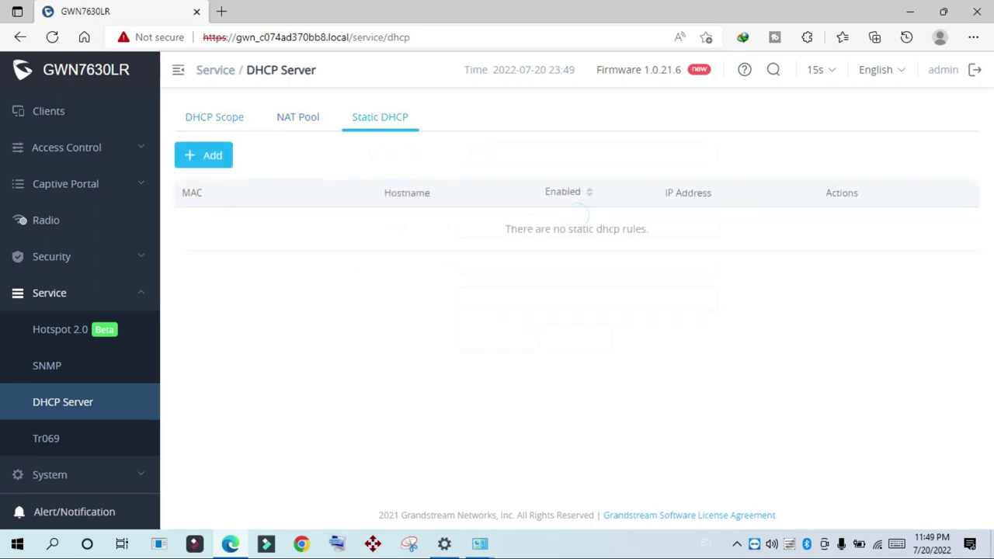
left_click(215, 116)
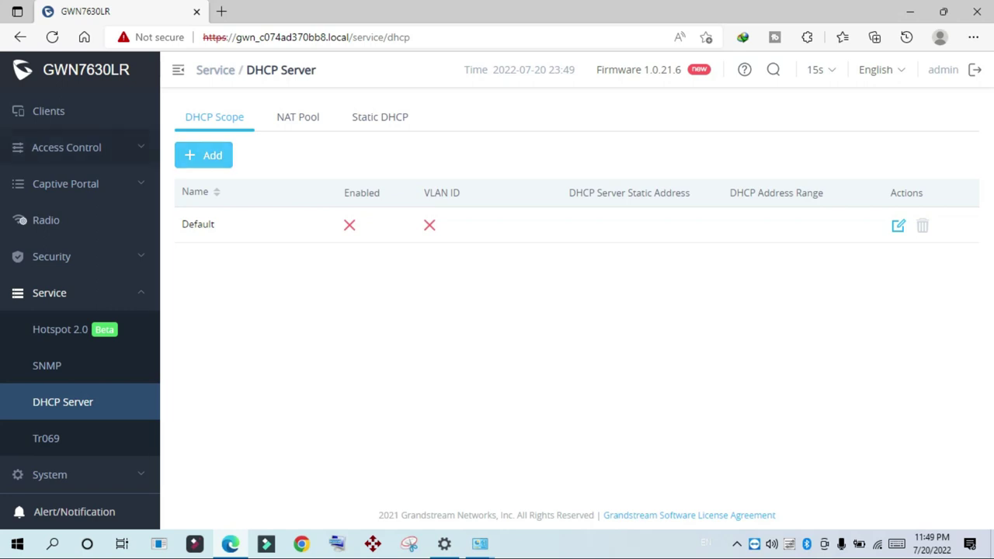
Step: Open the form for adding a DHCP scope and go through its name, static address, subnet mask, start and end address fields
left_click(204, 155)
scroll(490, 311, "down", 1)
scroll(490, 310, "up", 1)
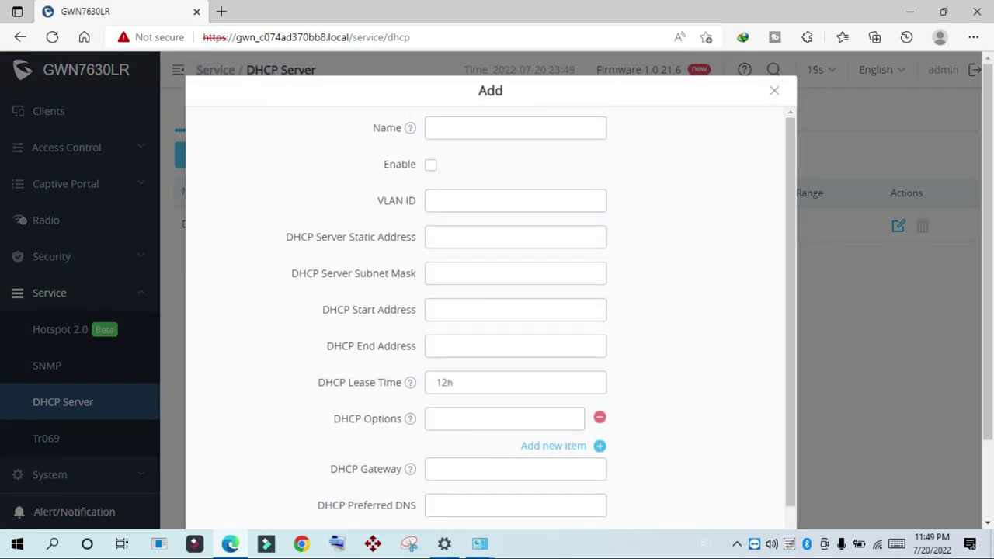
left_click(466, 128)
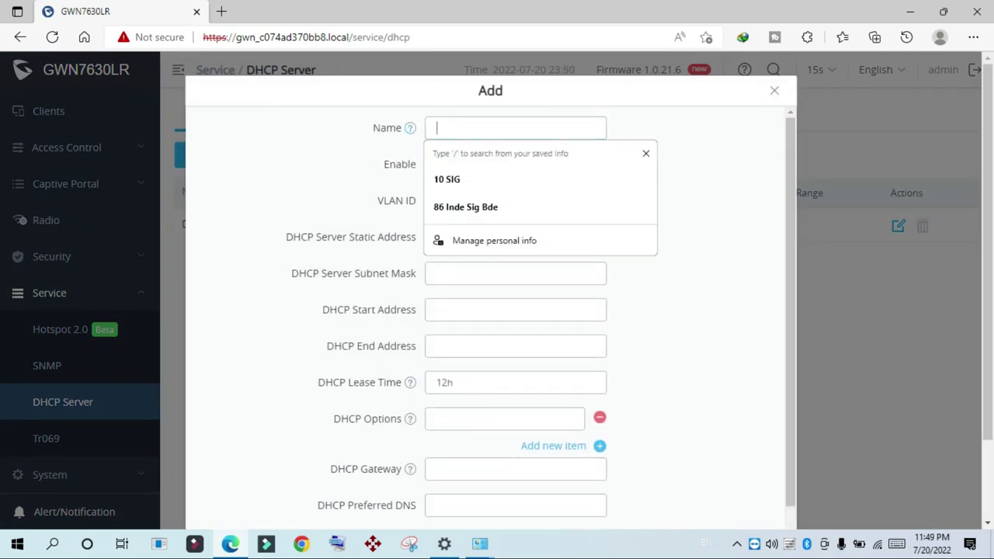
key("Tab")
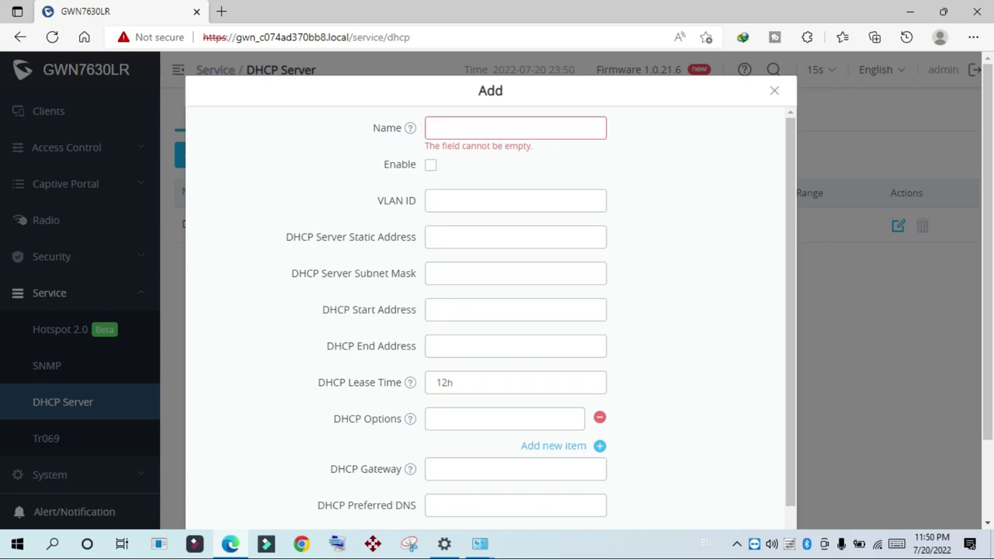
left_click(515, 237)
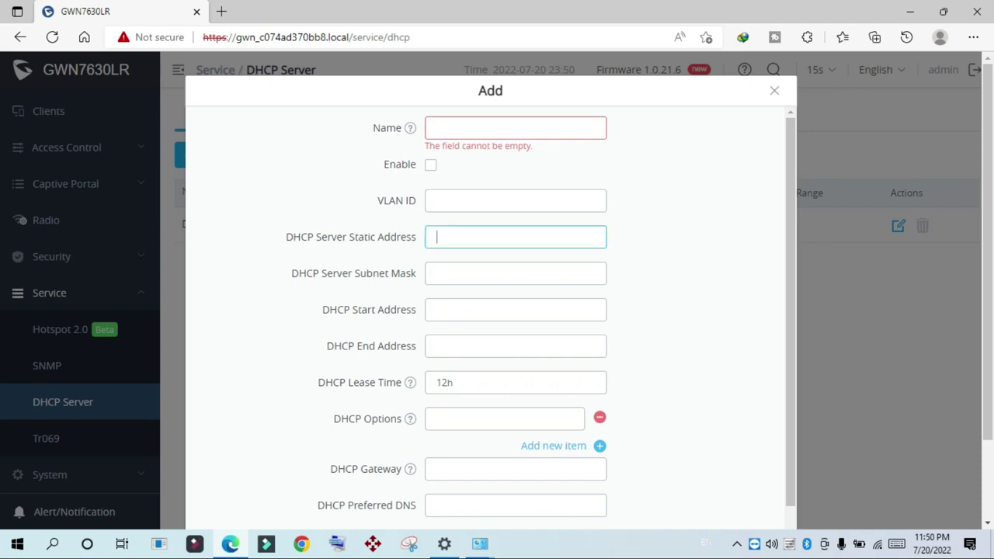
left_click(515, 273)
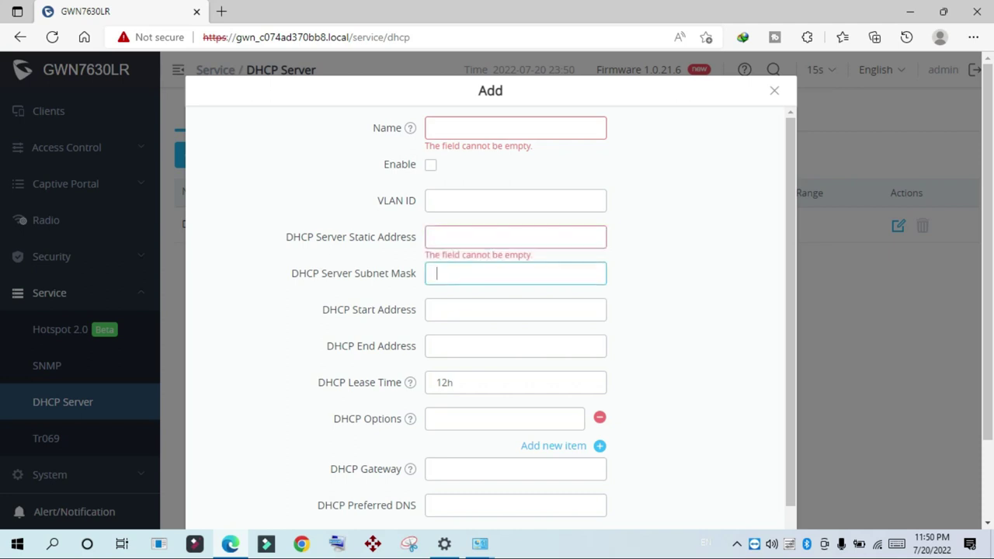
left_click(515, 309)
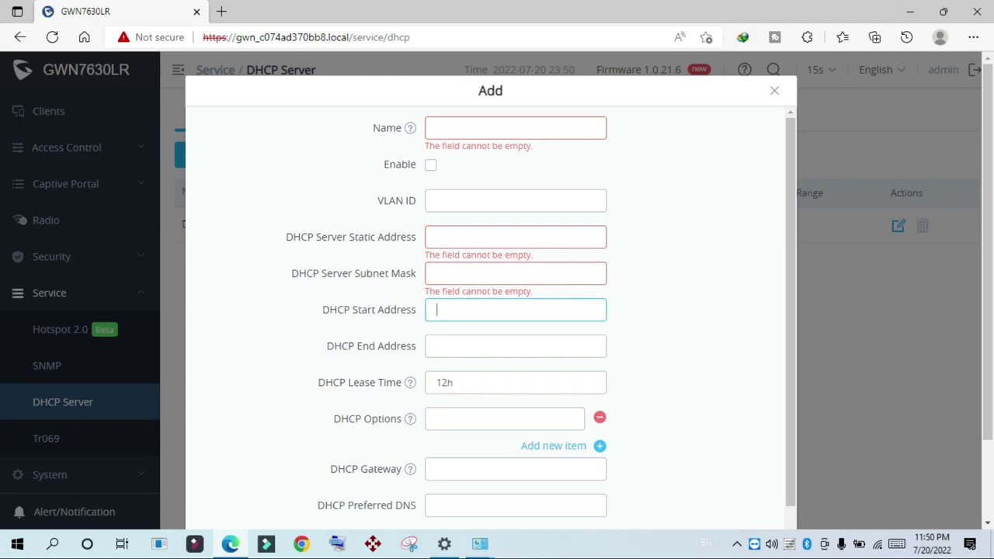
left_click(453, 346)
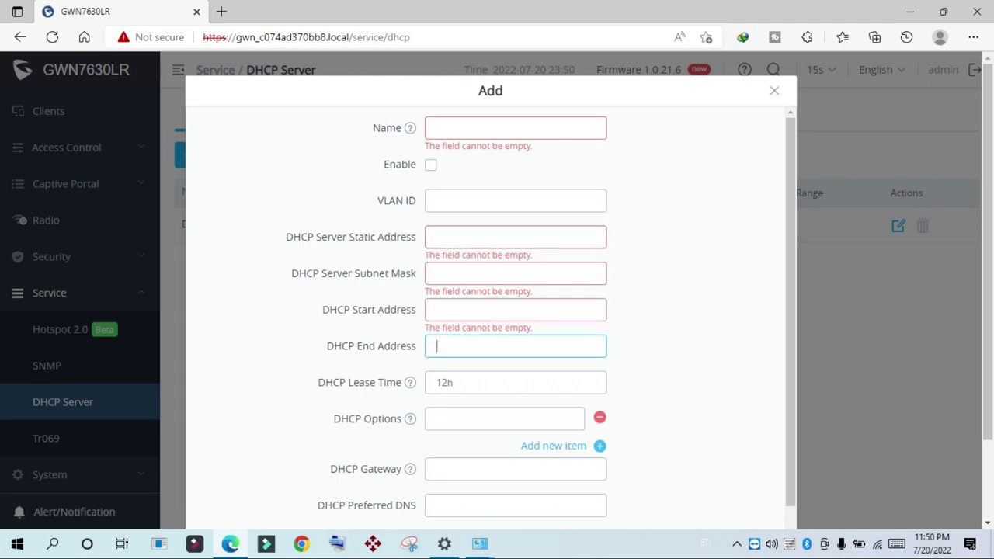
Step: Examine the new DHCP scope form's lease time, options, gateway and DNS fields, and close the form without saving
scroll(453, 354, "down", 1)
left_click(452, 356)
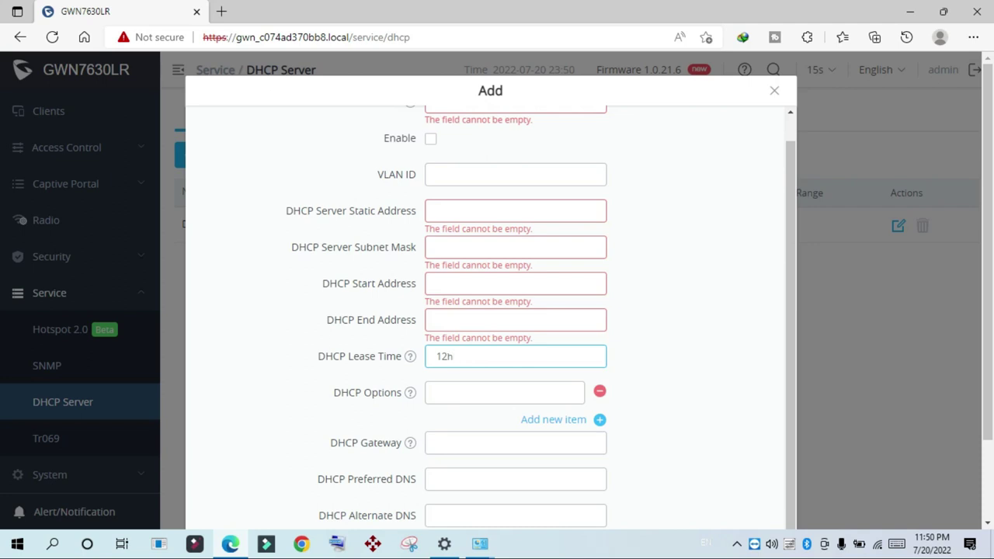
scroll(491, 311, "down", 2)
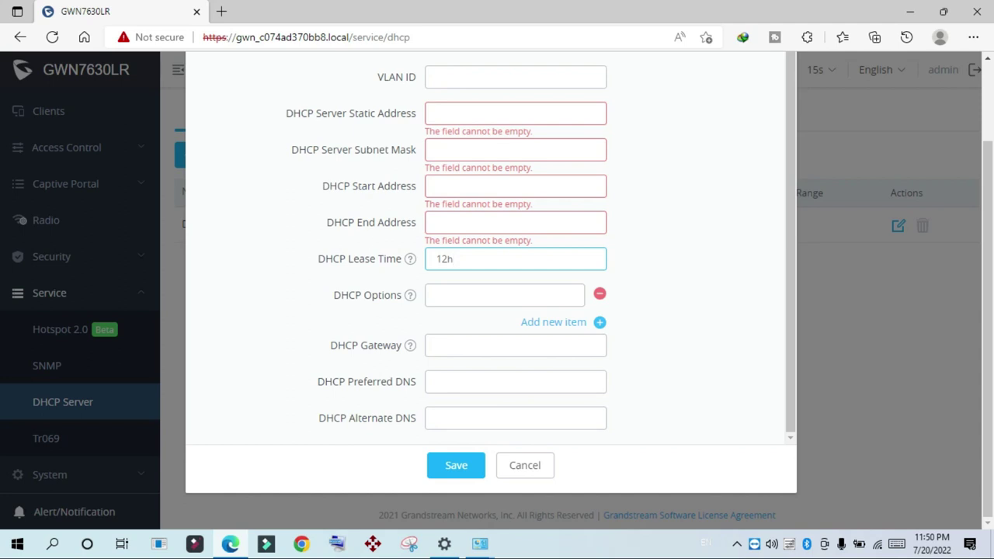
scroll(490, 248, "up", 1)
scroll(490, 280, "up", 3)
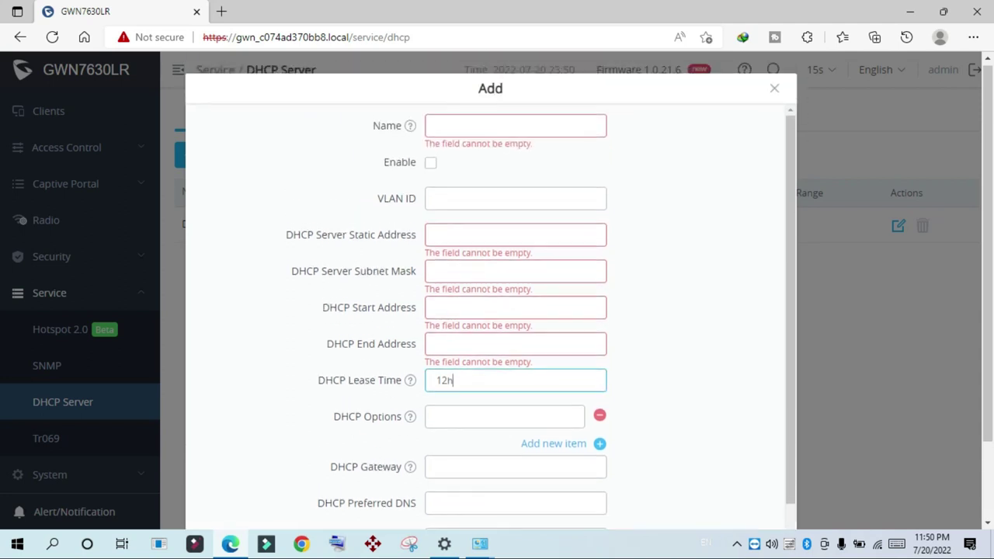
scroll(490, 280, "down", 3)
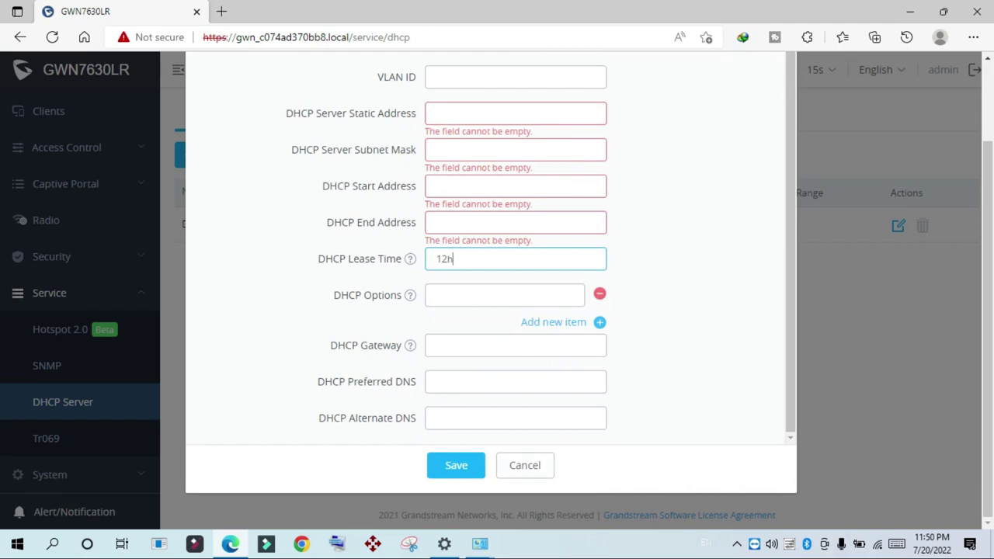
left_click(525, 475)
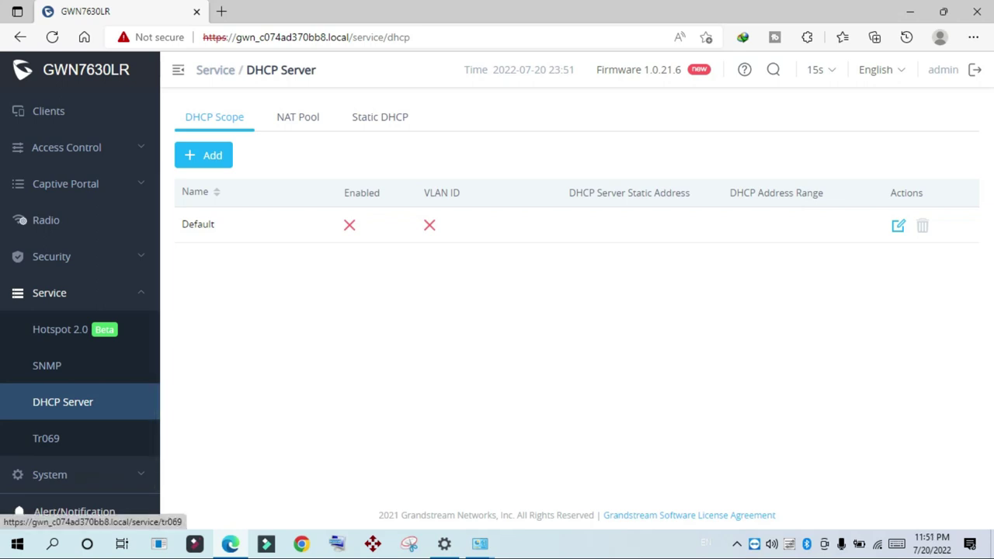
Step: Review the System section's basic settings, from LED and web port down to NTP servers and reboot schedule
left_click(50, 474)
left_click(51, 366)
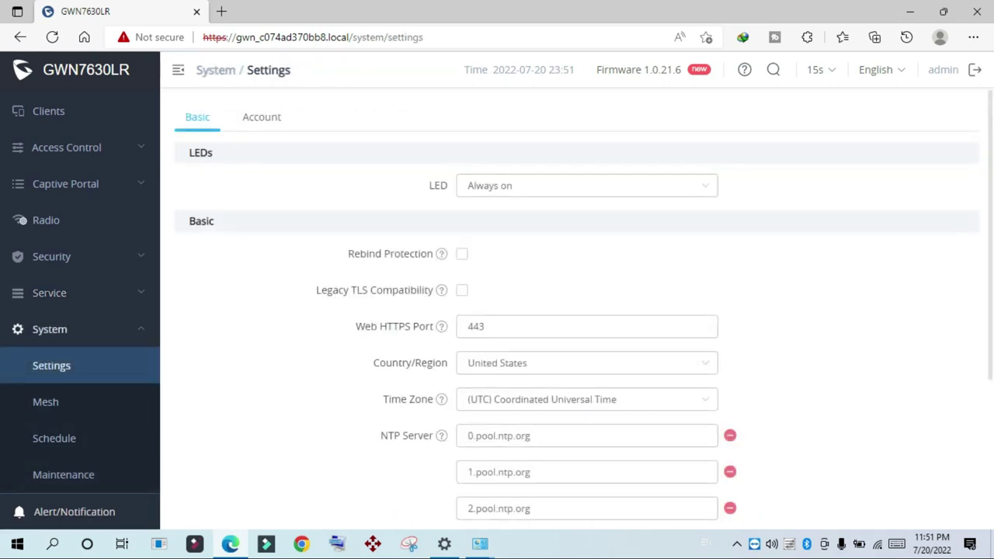
scroll(574, 310, "down", 2)
scroll(575, 311, "up", 2)
scroll(575, 311, "down", 4)
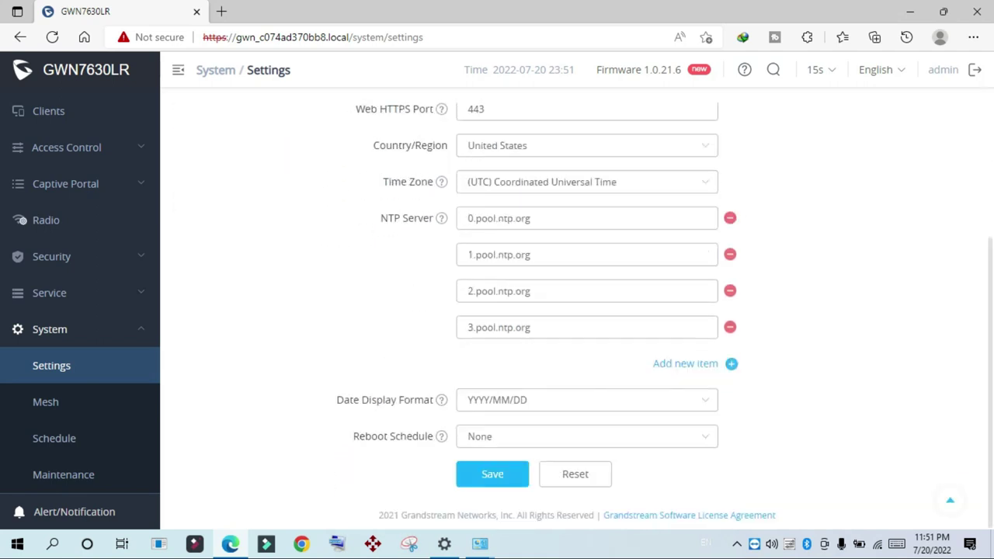
Step: View the Alert/Notification list, close it and return to the Overview page
left_click(74, 511)
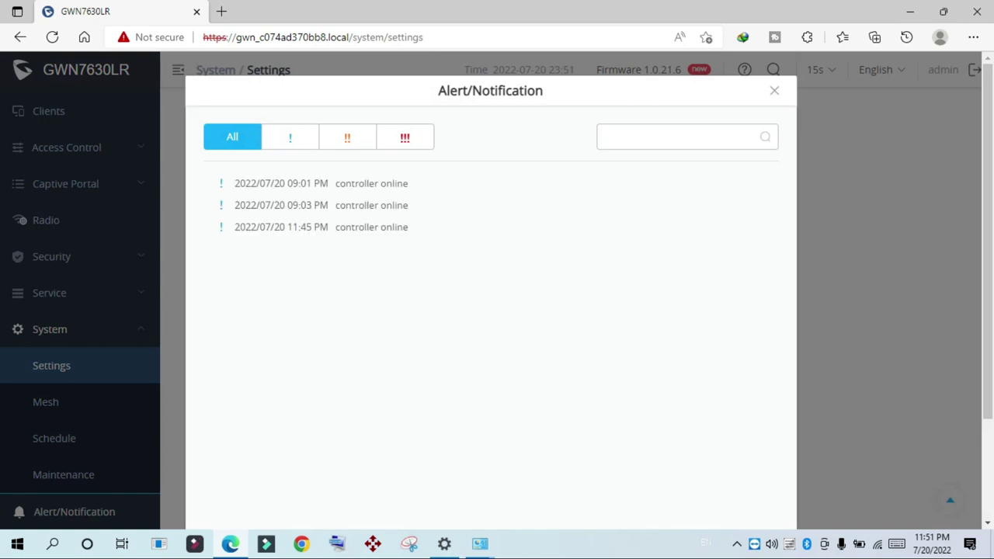
key("Escape")
scroll(575, 311, "up", 4)
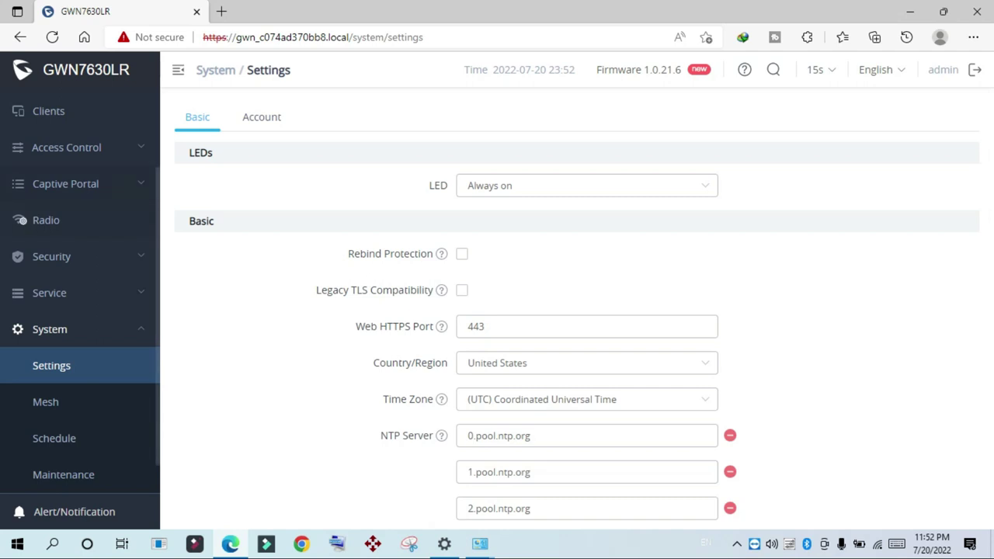
scroll(80, 287, "up", 3)
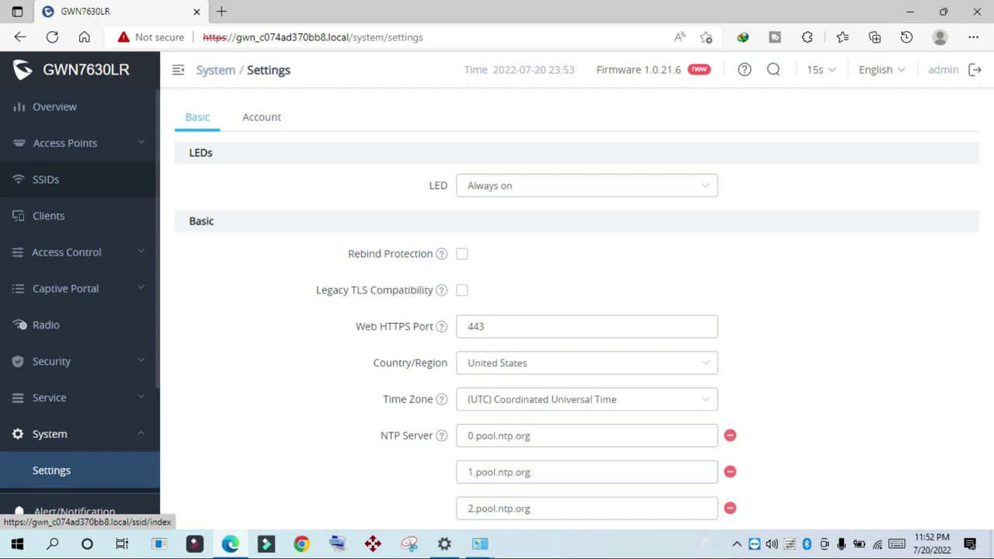
left_click(54, 107)
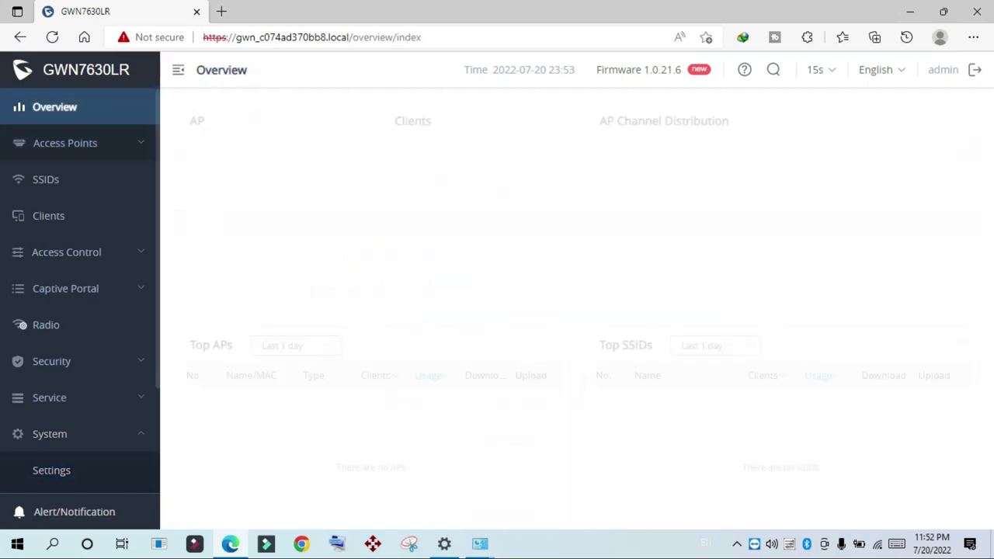